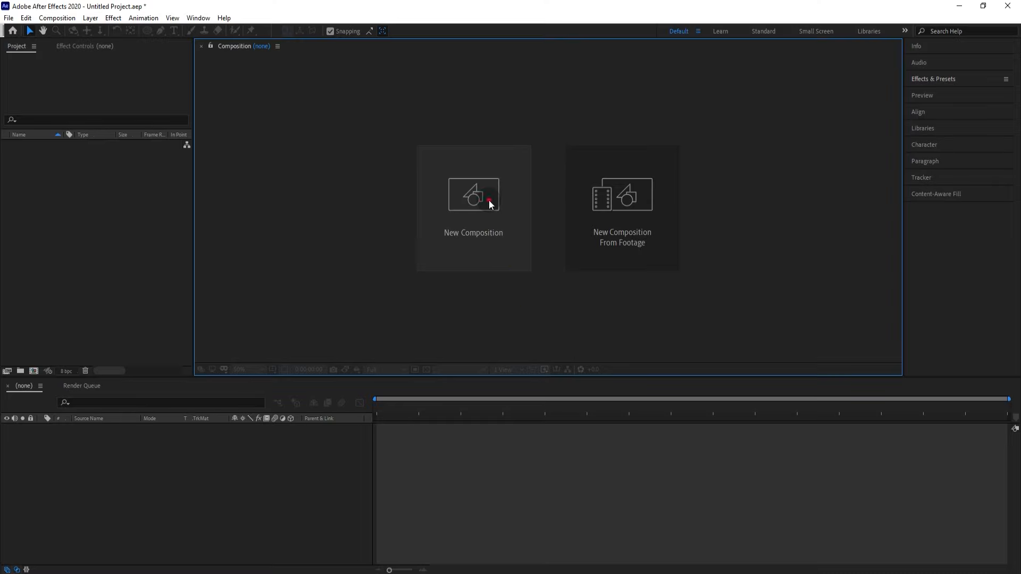
# - Create a 1920×1080 composition with a black background
pyautogui.click(489, 200)
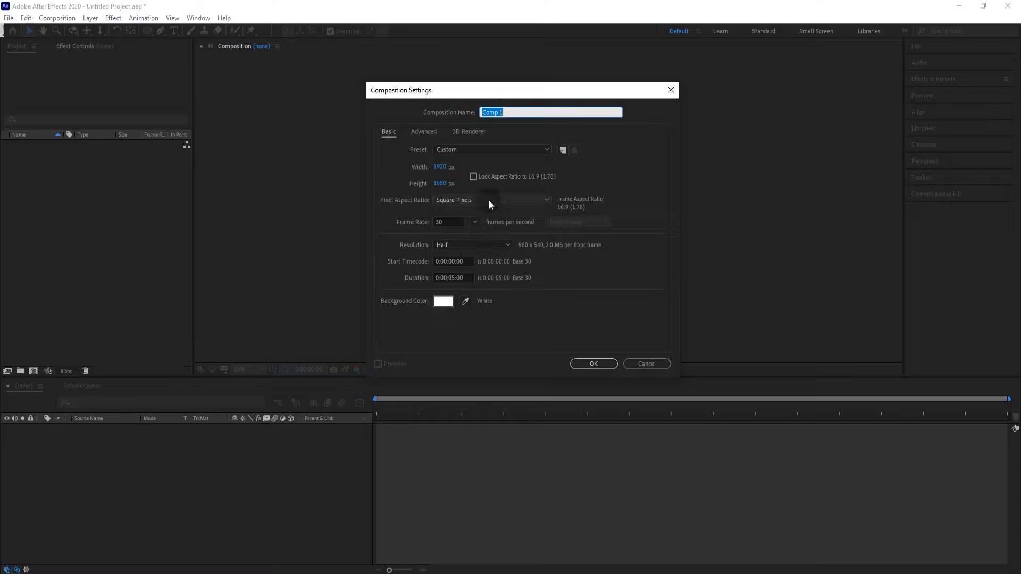
pyautogui.click(446, 303)
pyautogui.moveTo(570, 415); pyautogui.dragTo(538, 465)
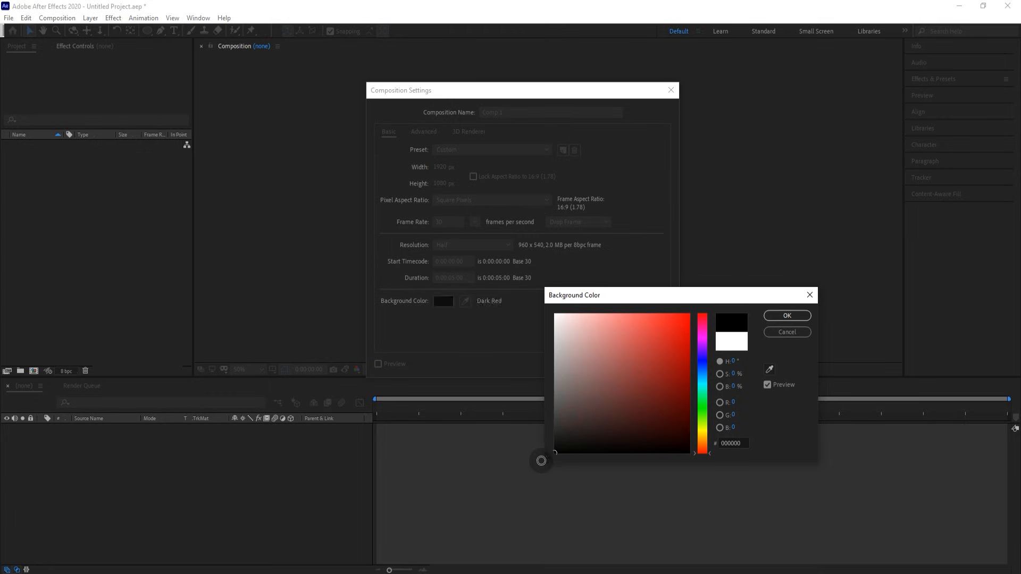
pyautogui.click(787, 315)
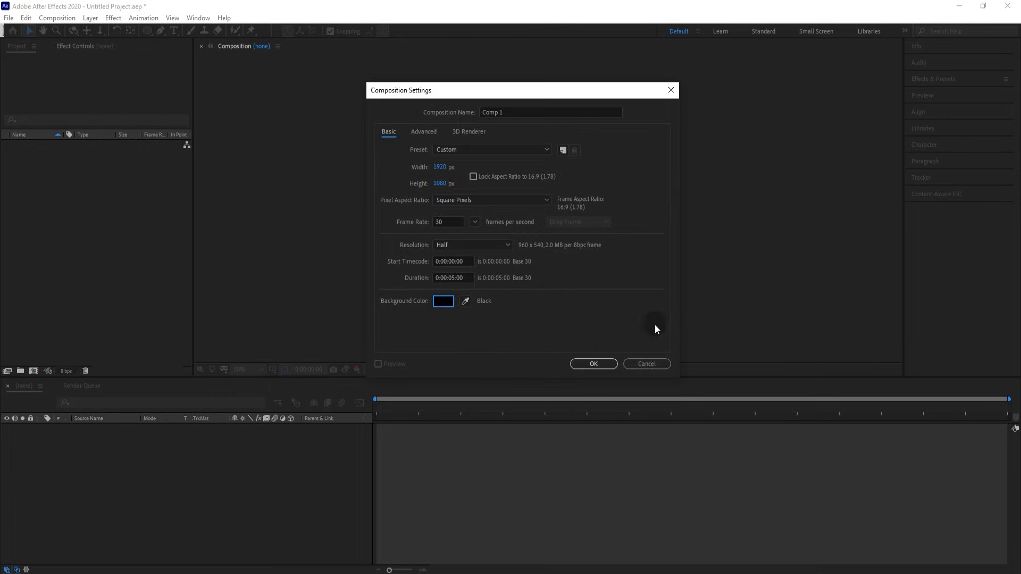
pyautogui.click(601, 365)
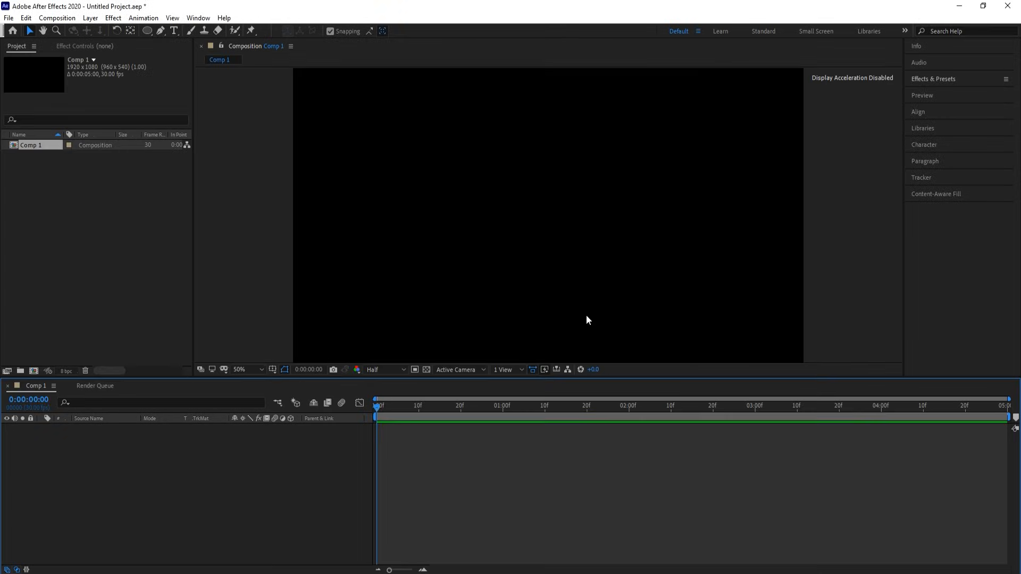
# - Draw a circular ring near the frame centre with the Ellipse tool
pyautogui.click(148, 31)
pyautogui.moveTo(514, 180); pyautogui.dragTo(626, 301)
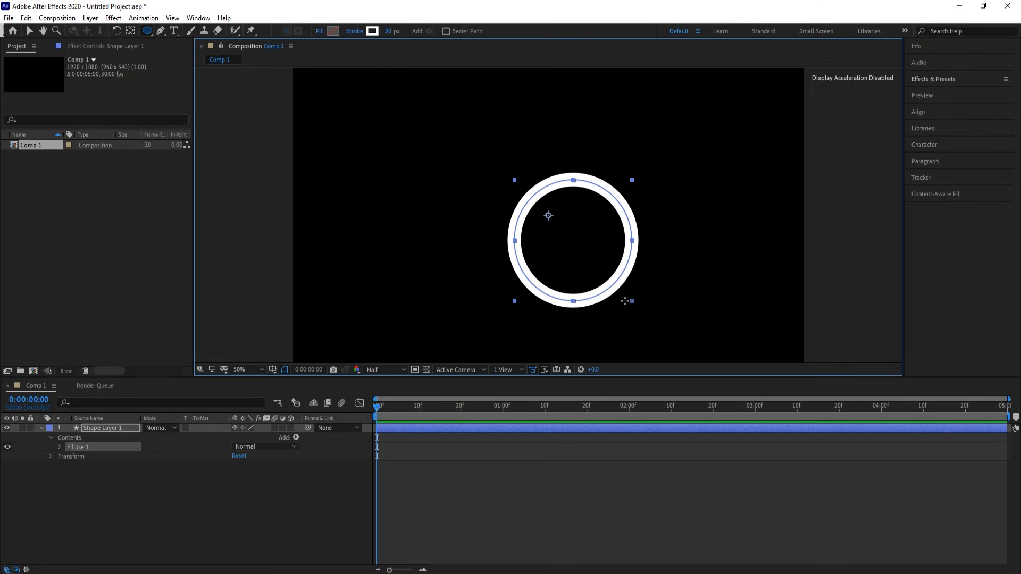
pyautogui.press('v')
pyautogui.click(254, 182)
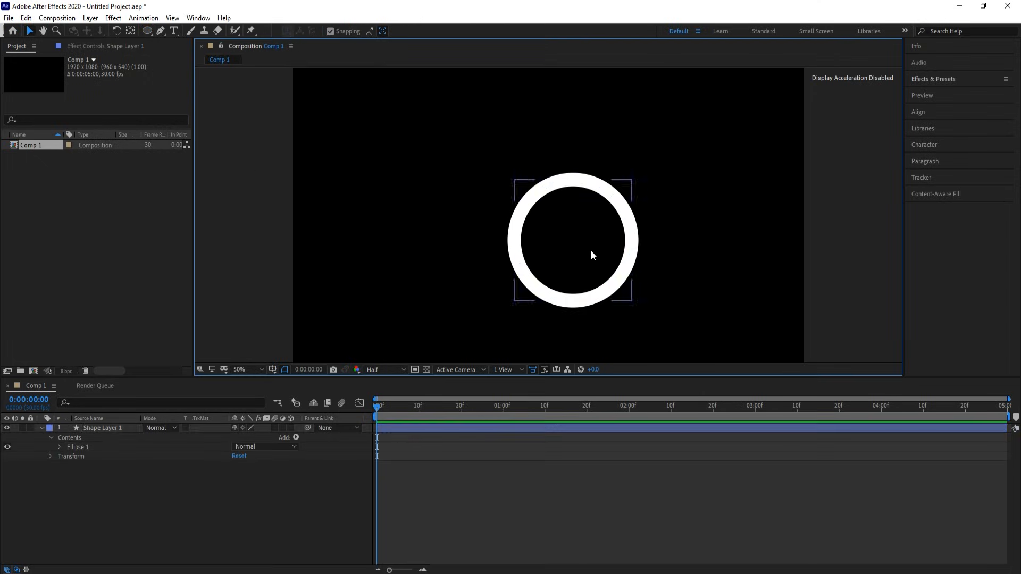
pyautogui.click(592, 253)
# - Move the ring layer's anchor point to the ring's centre with Pan Behind
pyautogui.click(132, 31)
pyautogui.moveTo(548, 216); pyautogui.dragTo(573, 241)
pyautogui.press('v')
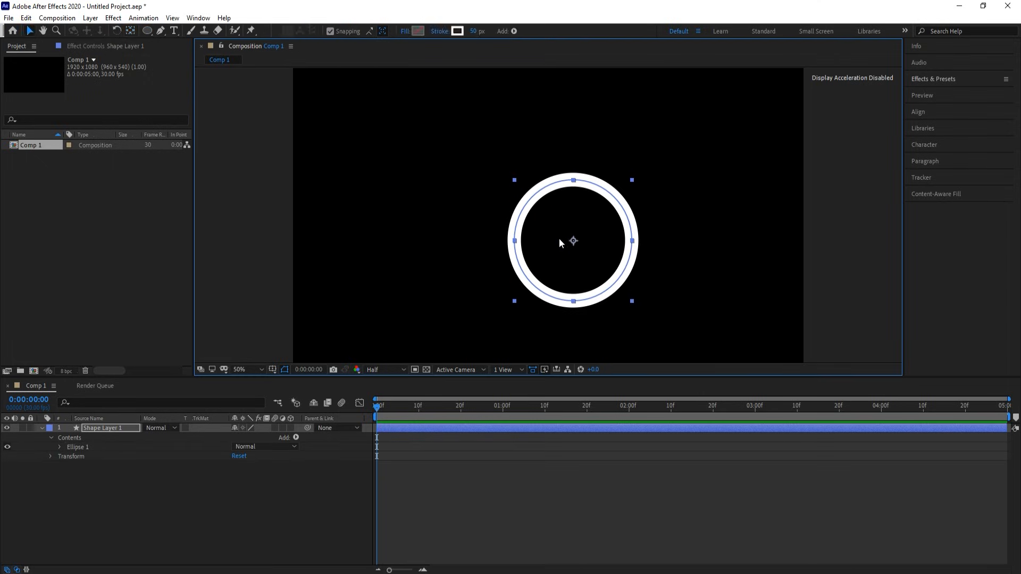
pyautogui.click(32, 31)
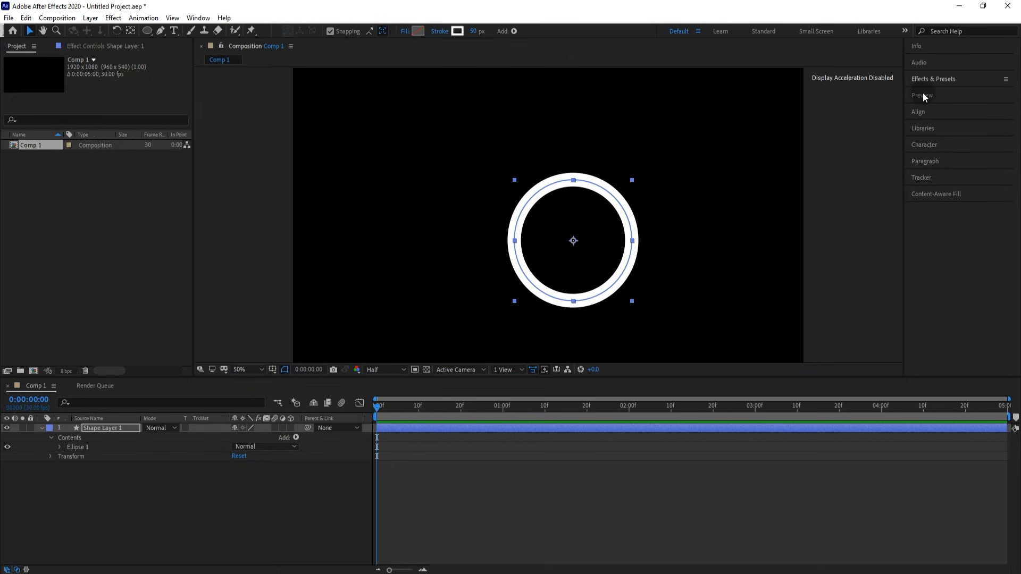
# - Centre the ring horizontally and vertically in the composition using the Align panel
pyautogui.click(929, 113)
pyautogui.click(933, 140)
pyautogui.click(987, 140)
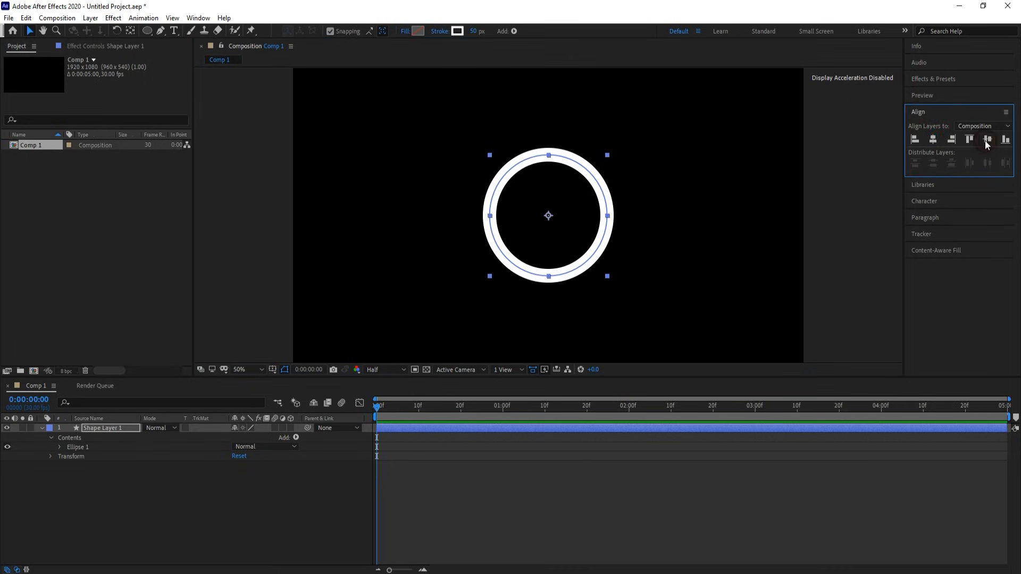
pyautogui.click(923, 112)
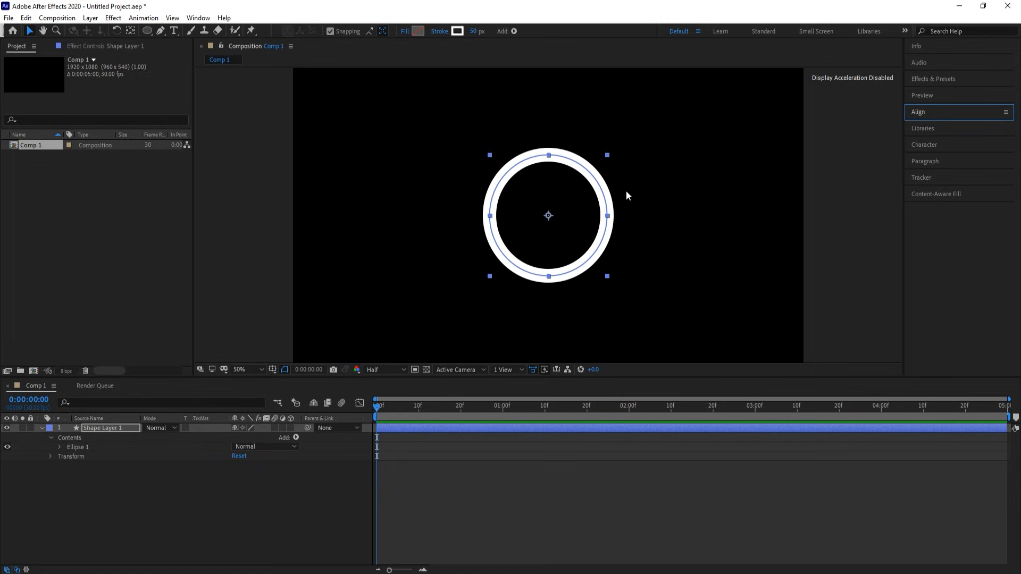
# - Turn on 3D for Shape Layer 1 and set the composition's 3D renderer to CINEMA 4D
pyautogui.click(290, 428)
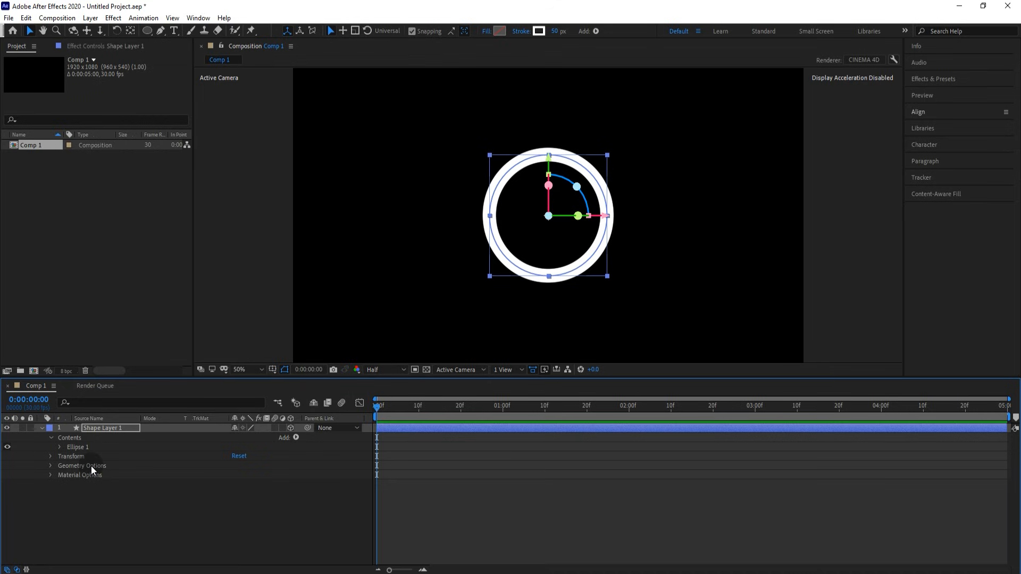
pyautogui.click(57, 17)
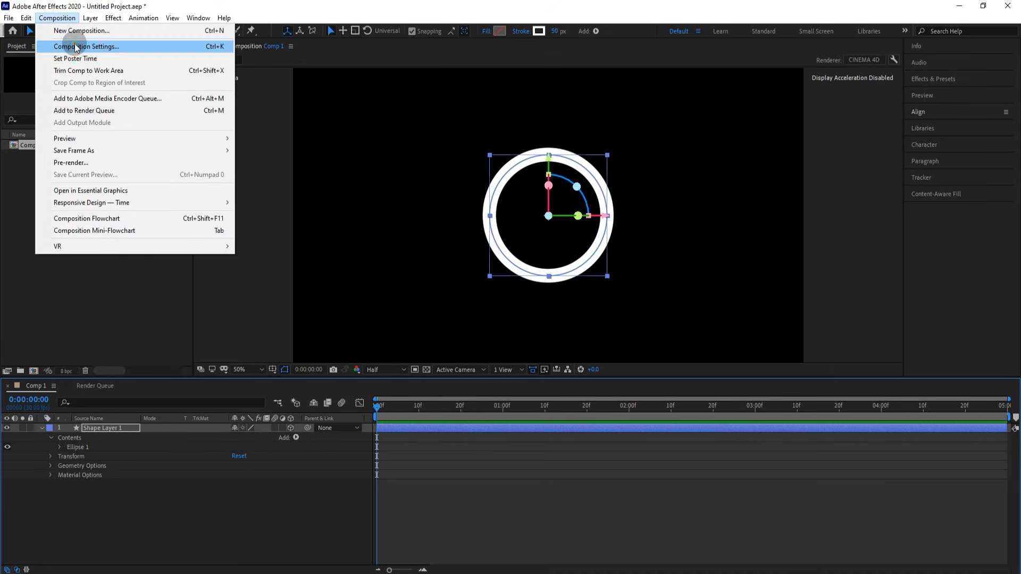
pyautogui.click(75, 44)
pyautogui.click(470, 132)
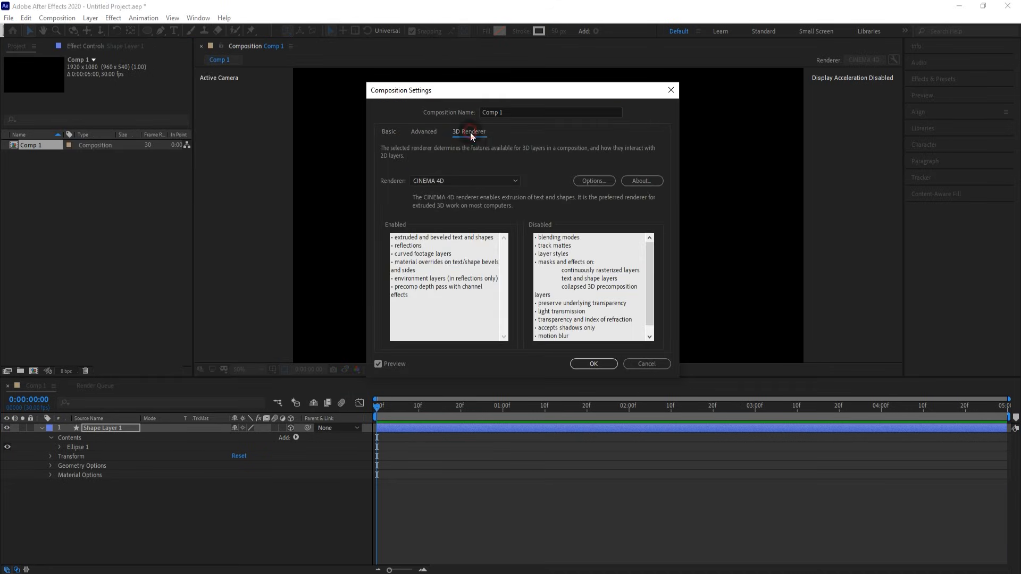
pyautogui.click(471, 180)
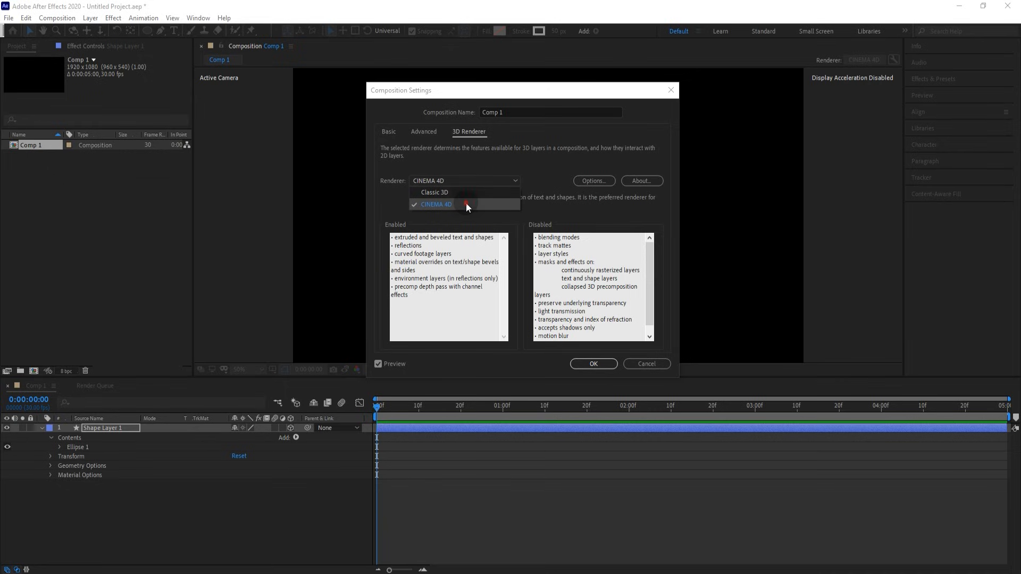
pyautogui.click(463, 204)
pyautogui.click(599, 365)
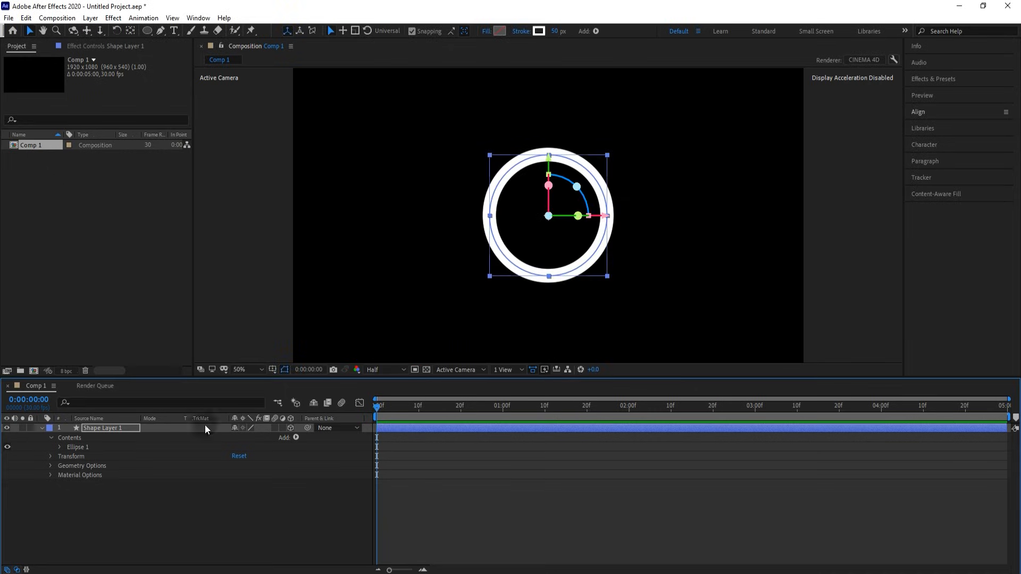
# - Give the ring a Convex bevel with 5.0 bevel depth and 120 extrusion depth
pyautogui.click(52, 466)
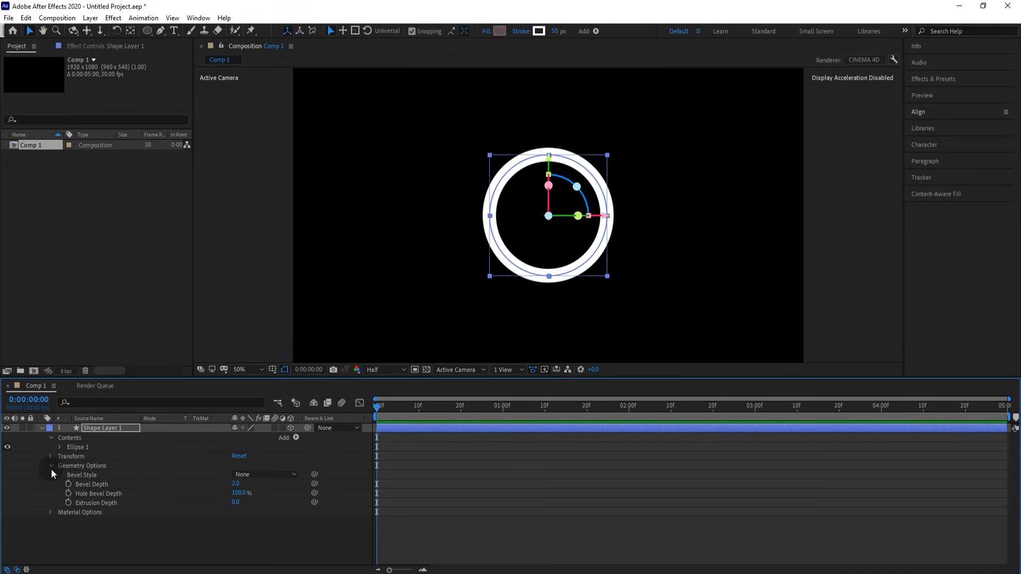
pyautogui.click(254, 475)
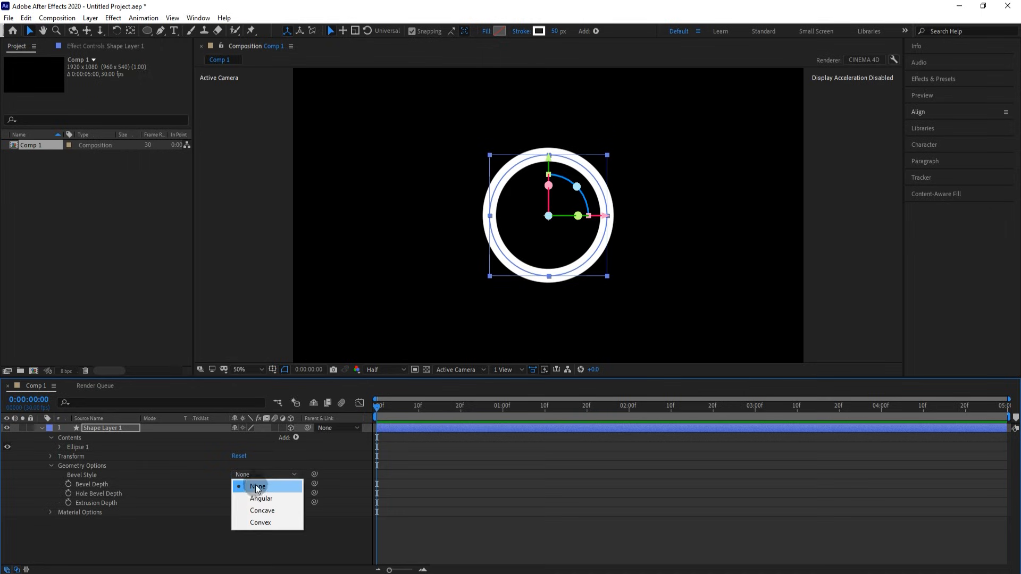
pyautogui.click(260, 522)
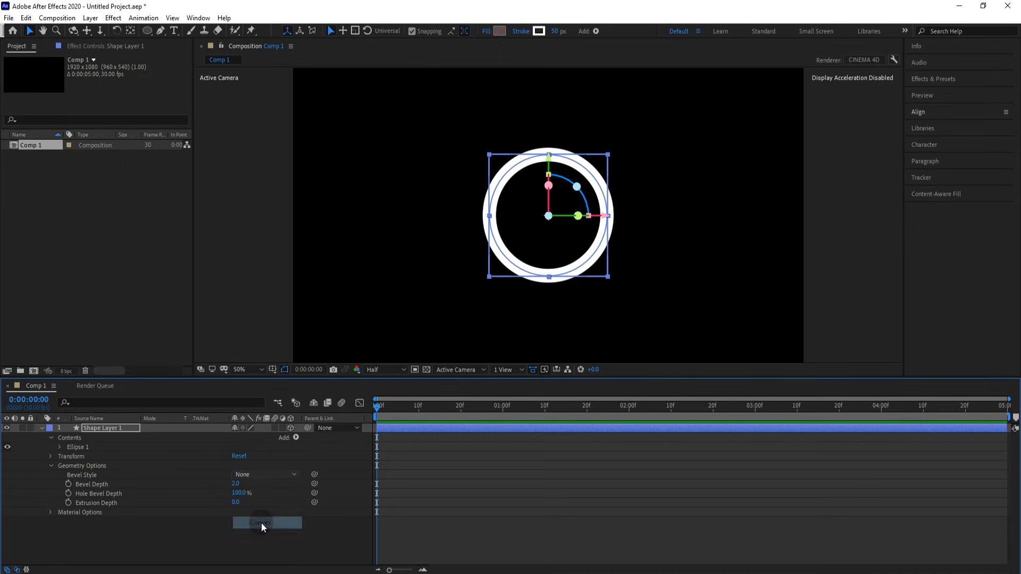
pyautogui.click(234, 484)
pyautogui.write('5')
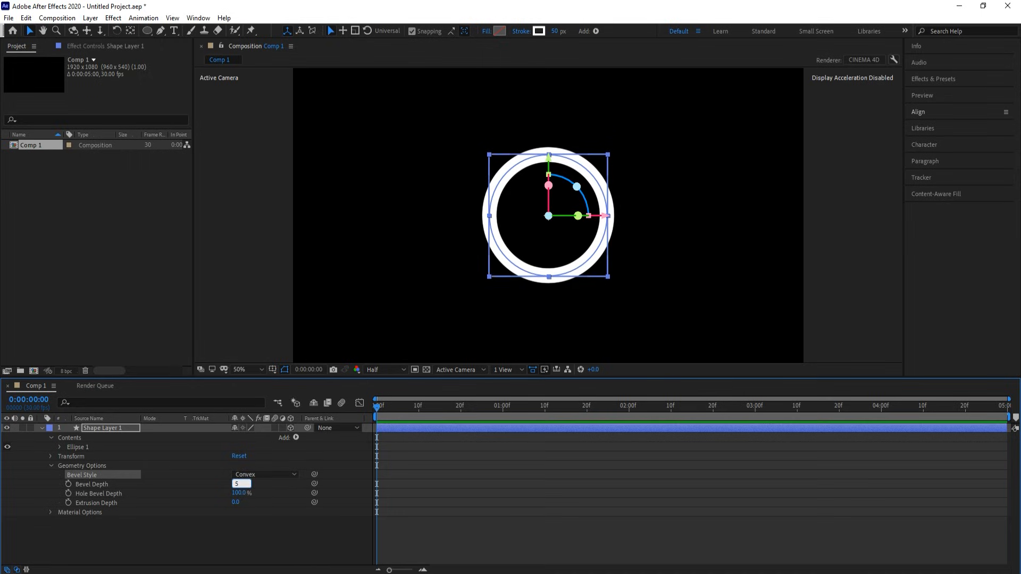
pyautogui.press('Return')
pyautogui.click(235, 503)
pyautogui.write('120')
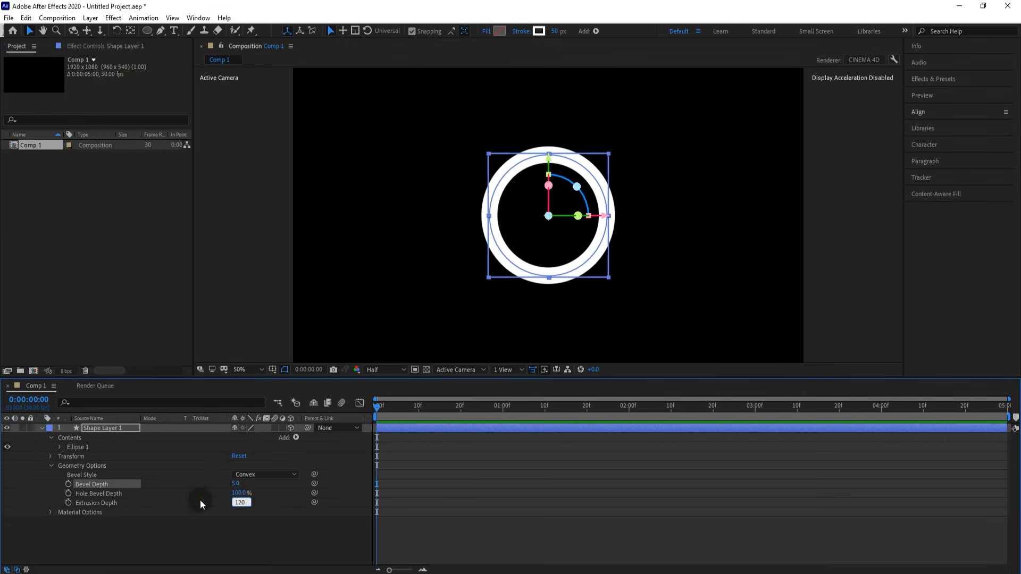
pyautogui.press('Return')
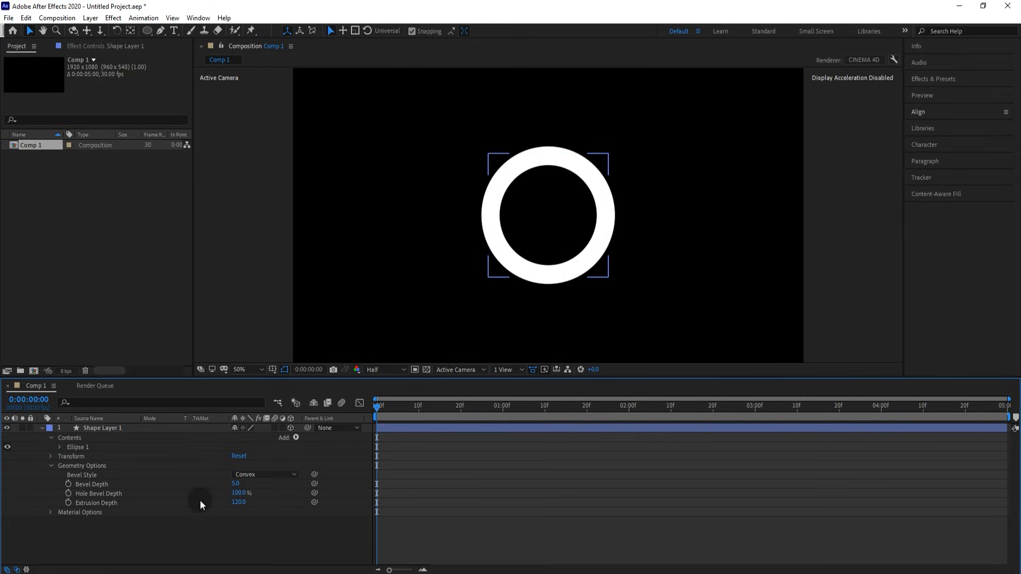
pyautogui.click(51, 466)
# - Set the ring's material to 100% specular intensity and 25% specular shininess
pyautogui.click(50, 474)
pyautogui.scroll(-1, 50, 474)
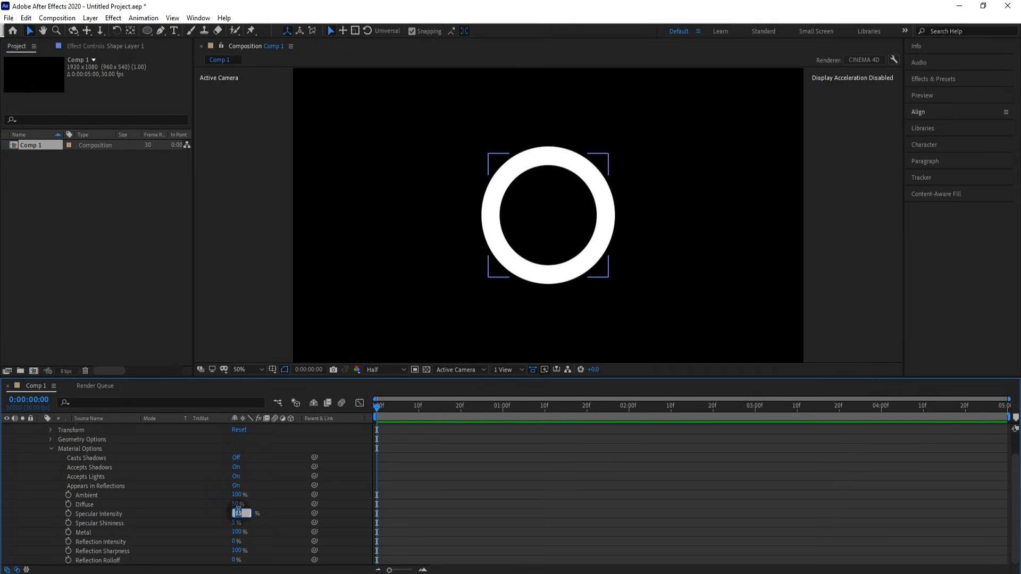
pyautogui.press('Return')
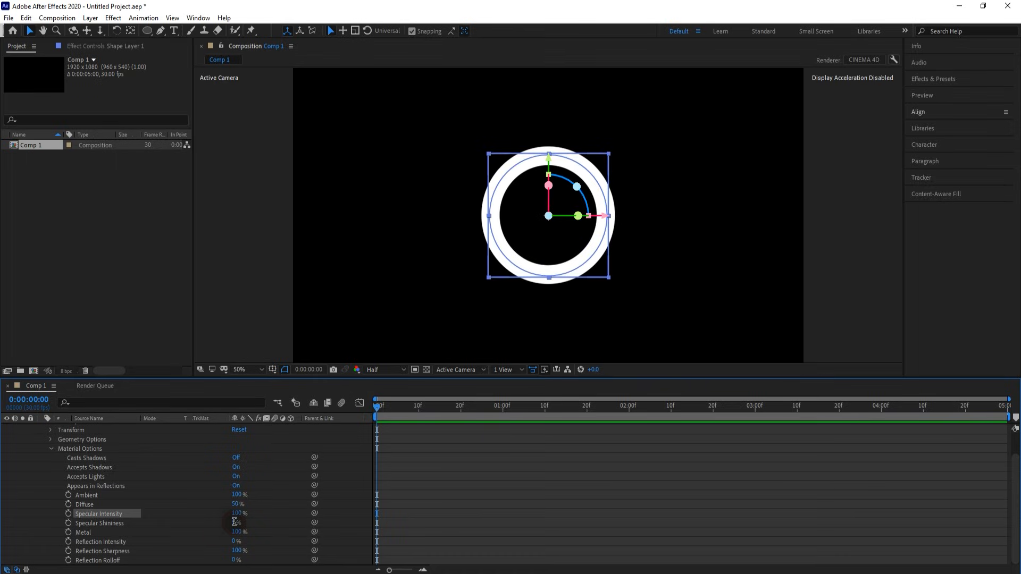
pyautogui.click(234, 523)
pyautogui.click(205, 508)
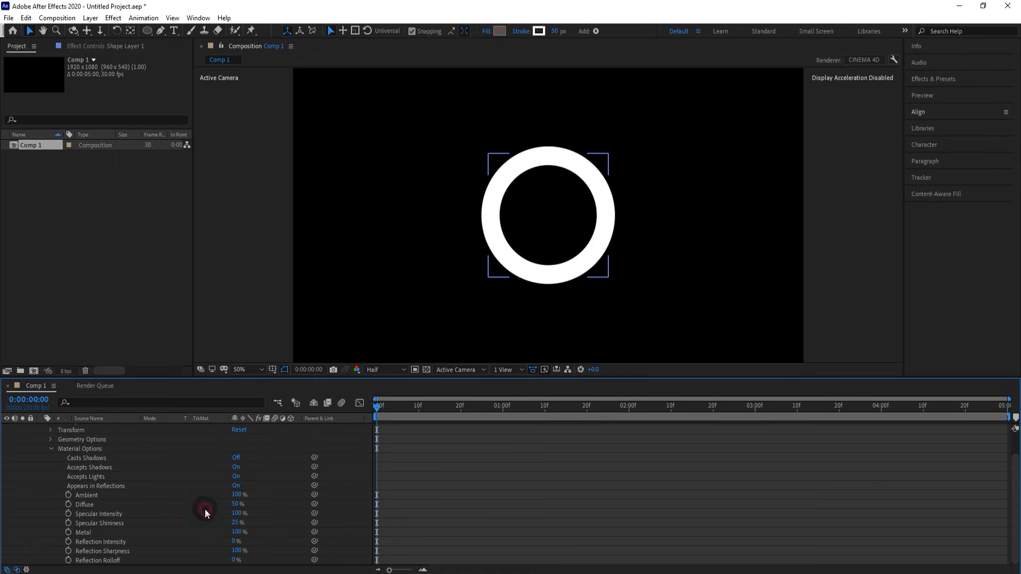
pyautogui.click(50, 450)
# - Add a purple (372477) point light and move it up and to the right of the ring
pyautogui.rightClick(245, 199)
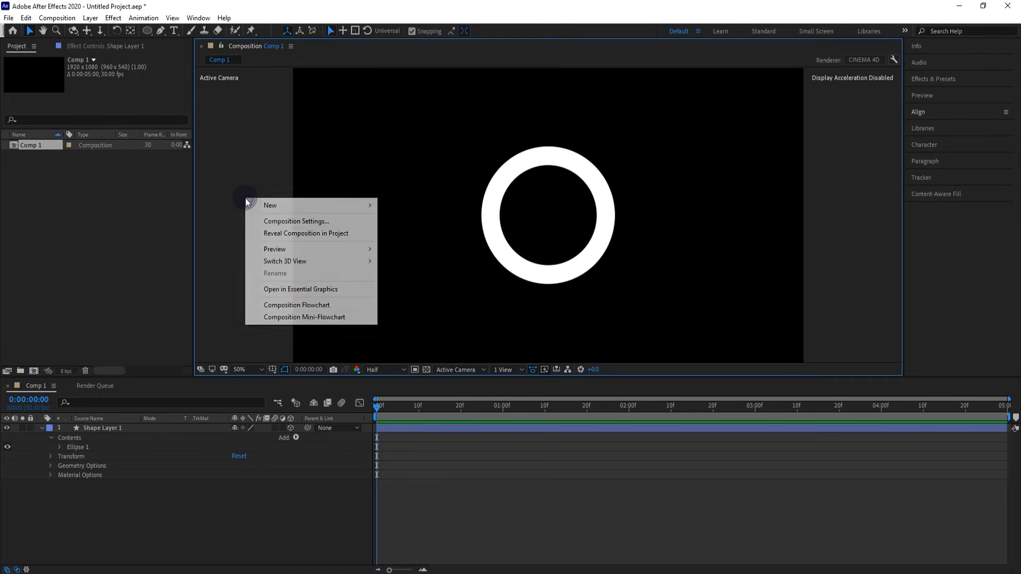
pyautogui.moveTo(304, 207)
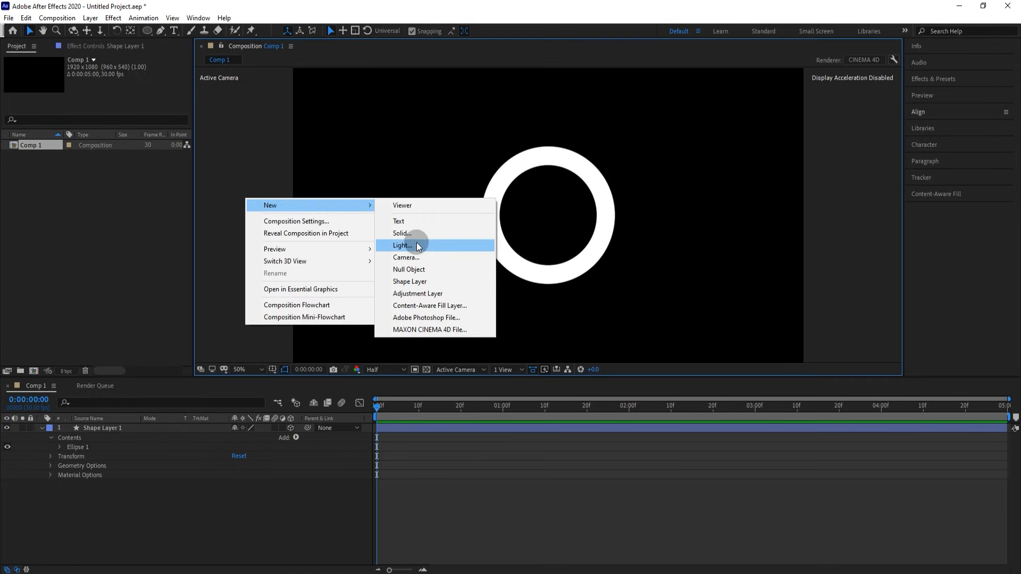
pyautogui.click(401, 245)
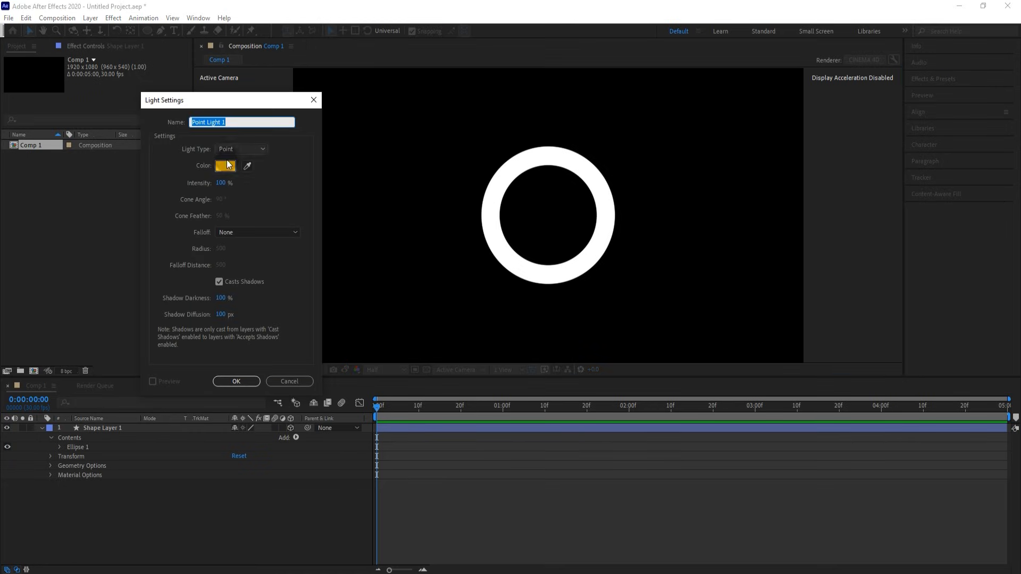
pyautogui.click(227, 165)
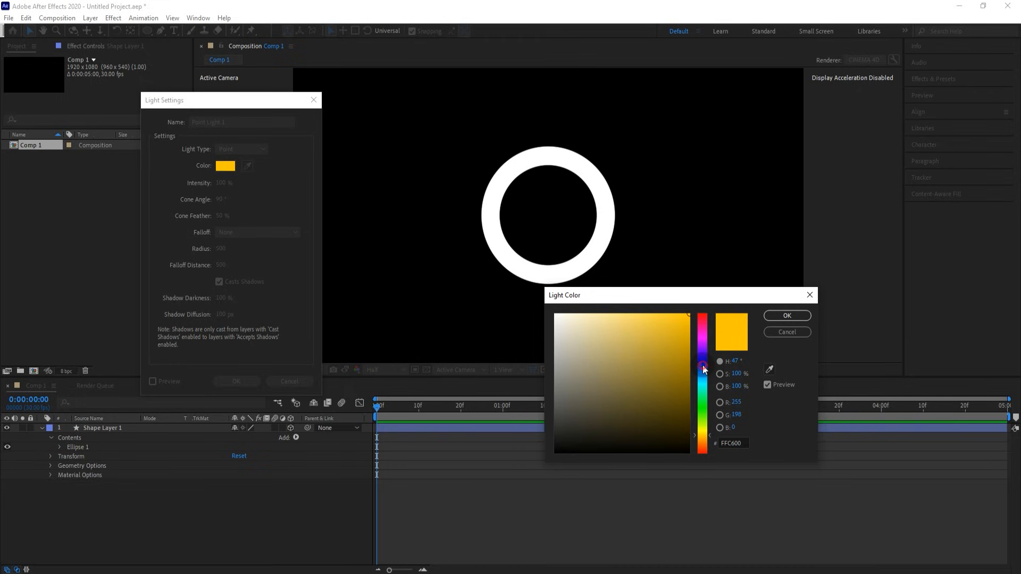
pyautogui.moveTo(702, 367); pyautogui.dragTo(701, 364)
pyautogui.click(648, 393)
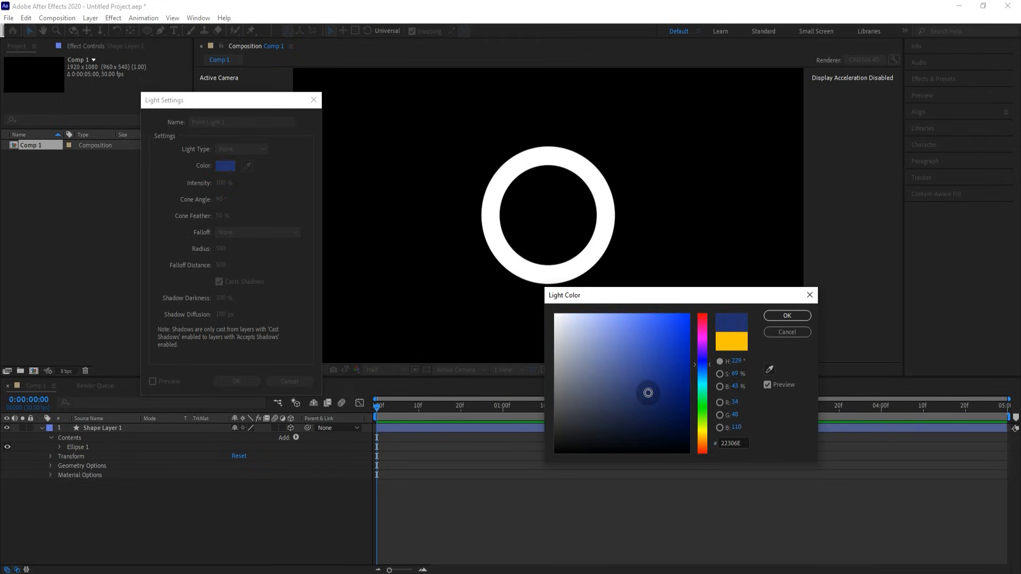
pyautogui.moveTo(648, 393); pyautogui.dragTo(639, 385)
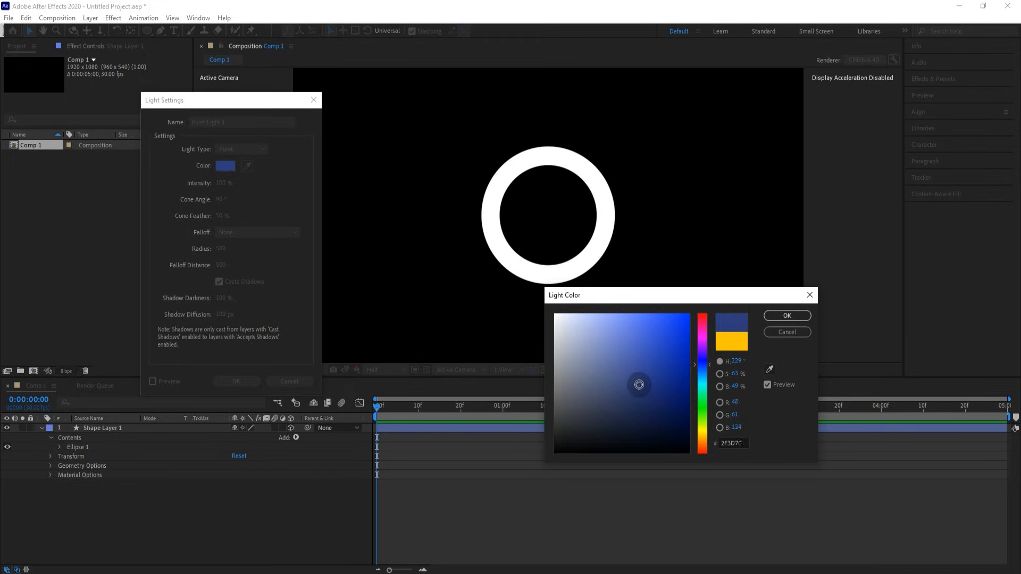
pyautogui.click(702, 354)
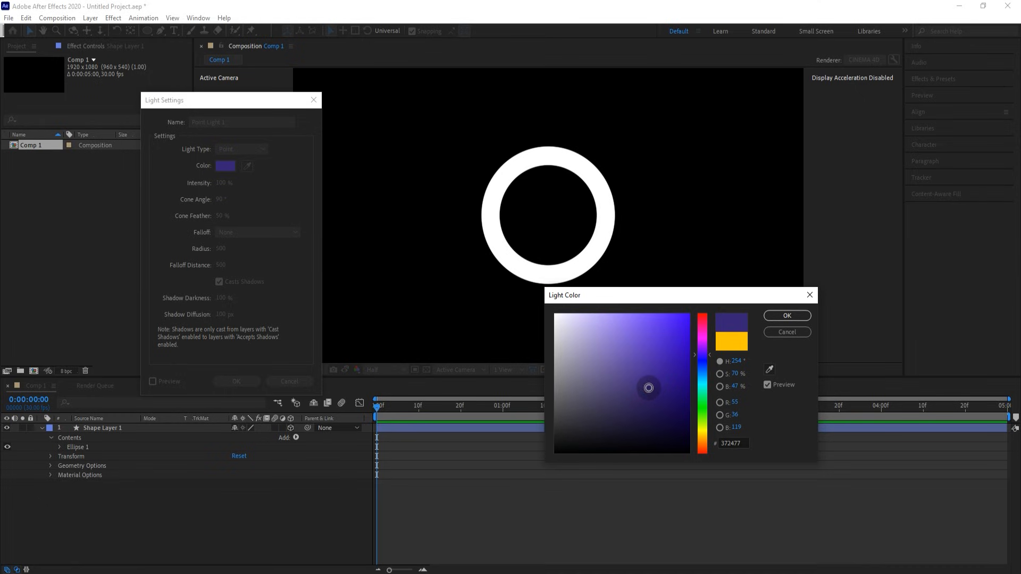
pyautogui.click(787, 315)
pyautogui.click(249, 382)
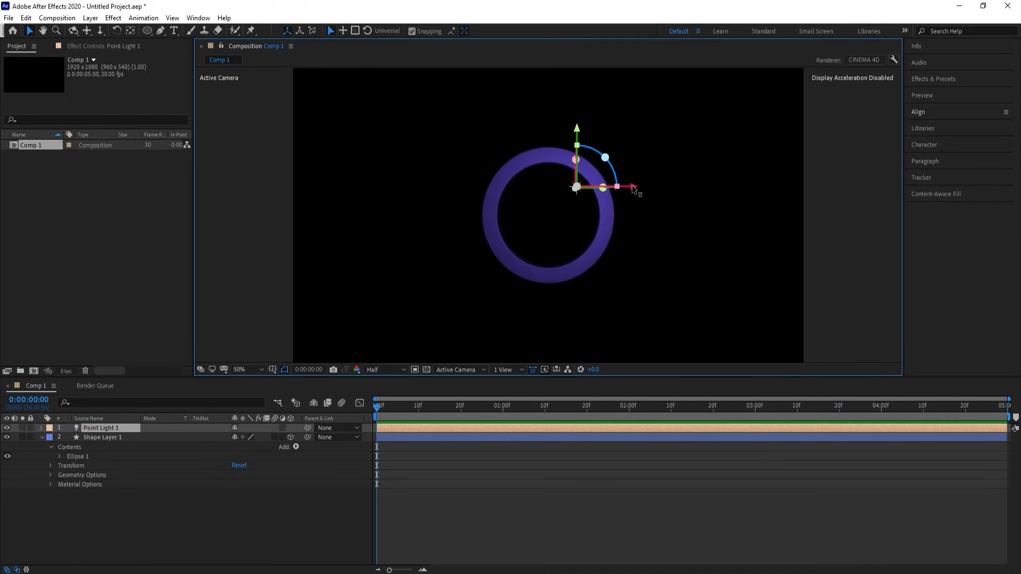
pyautogui.moveTo(630, 187); pyautogui.dragTo(756, 188)
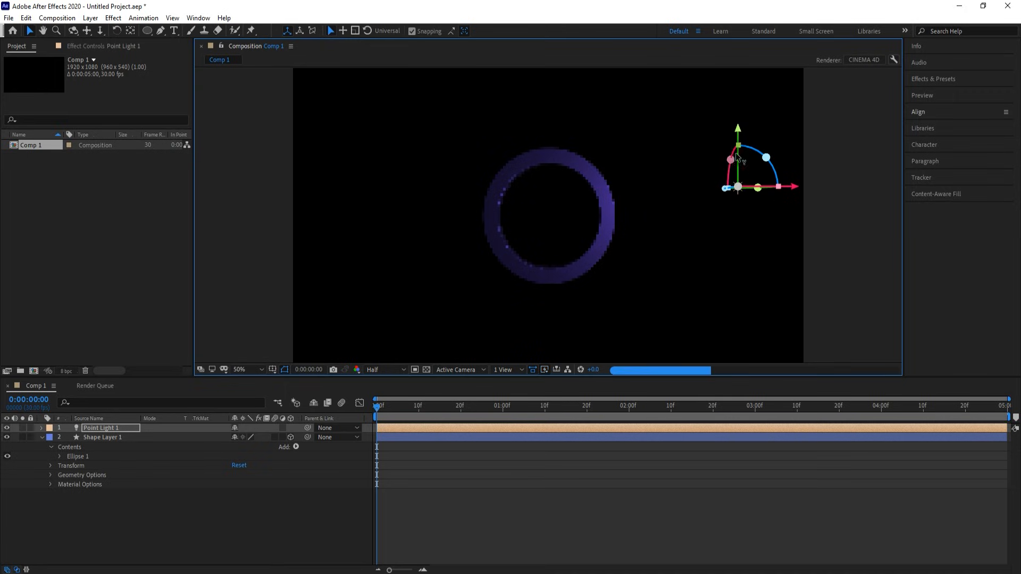
pyautogui.moveTo(740, 130); pyautogui.dragTo(746, 70)
# - Add a second point light in lighter purple (5646BD) and place it upper left of the ring
pyautogui.rightClick(246, 189)
pyautogui.moveTo(318, 198)
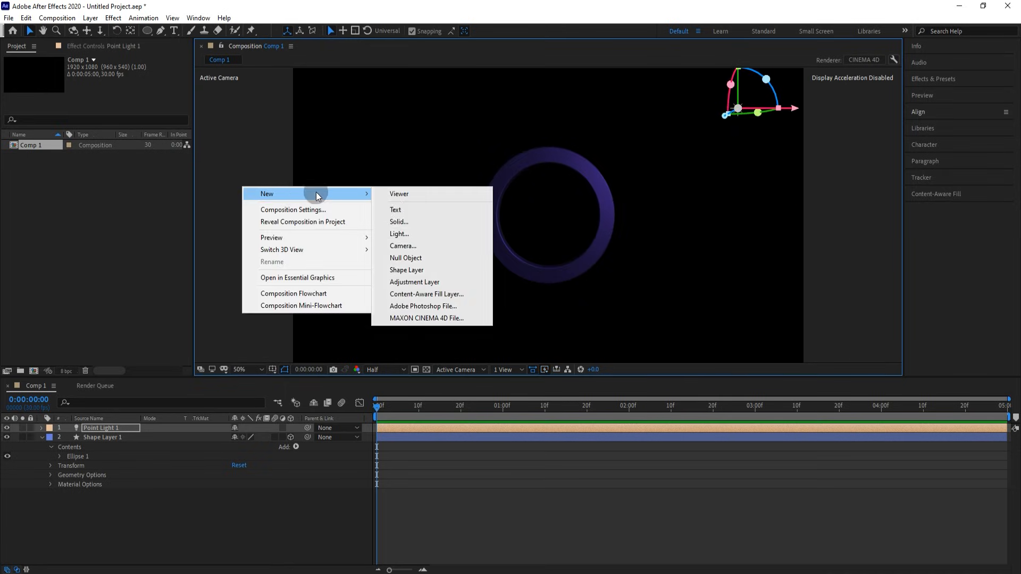
pyautogui.click(399, 232)
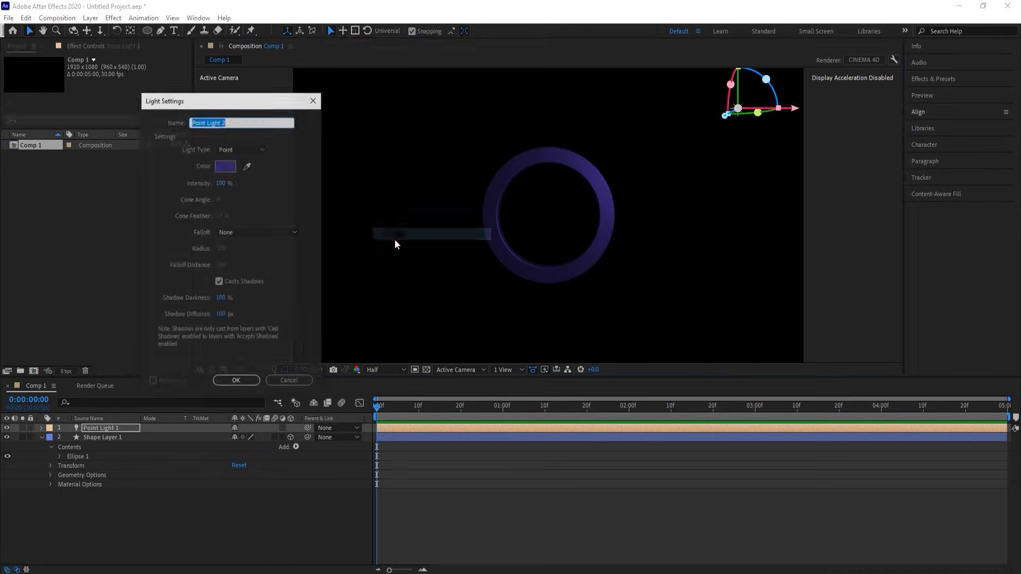
pyautogui.click(226, 165)
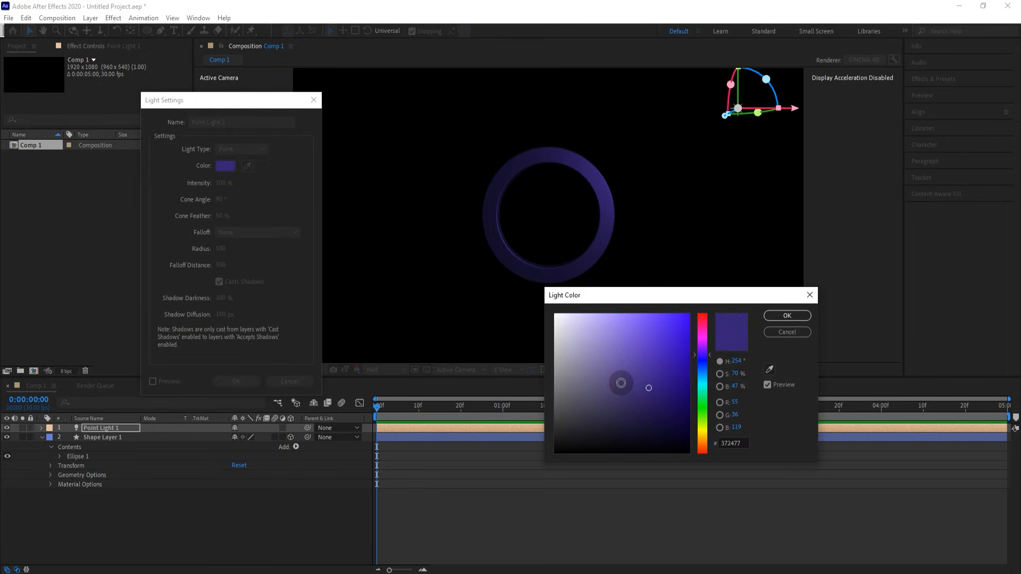
pyautogui.click(620, 383)
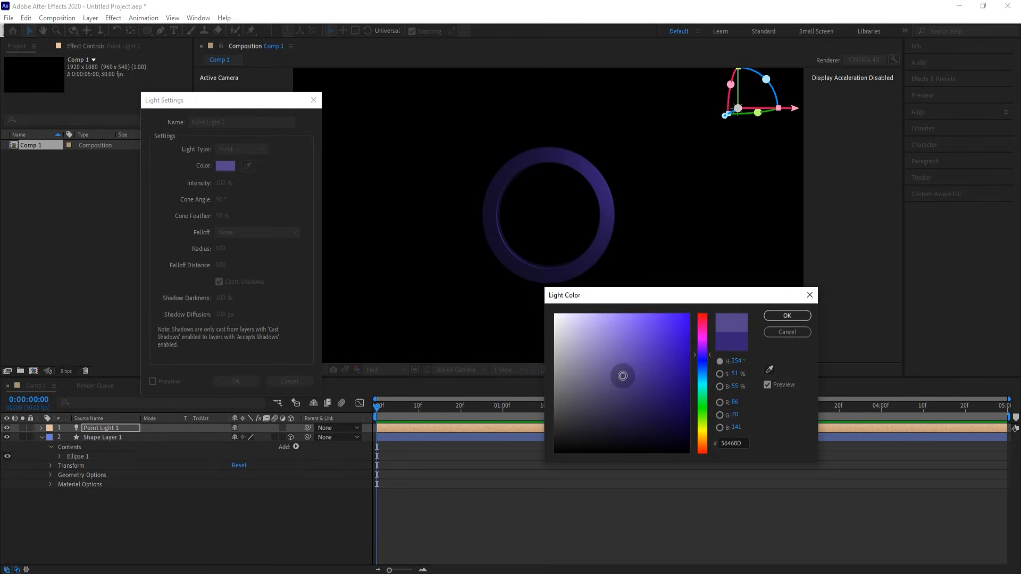
pyautogui.click(786, 316)
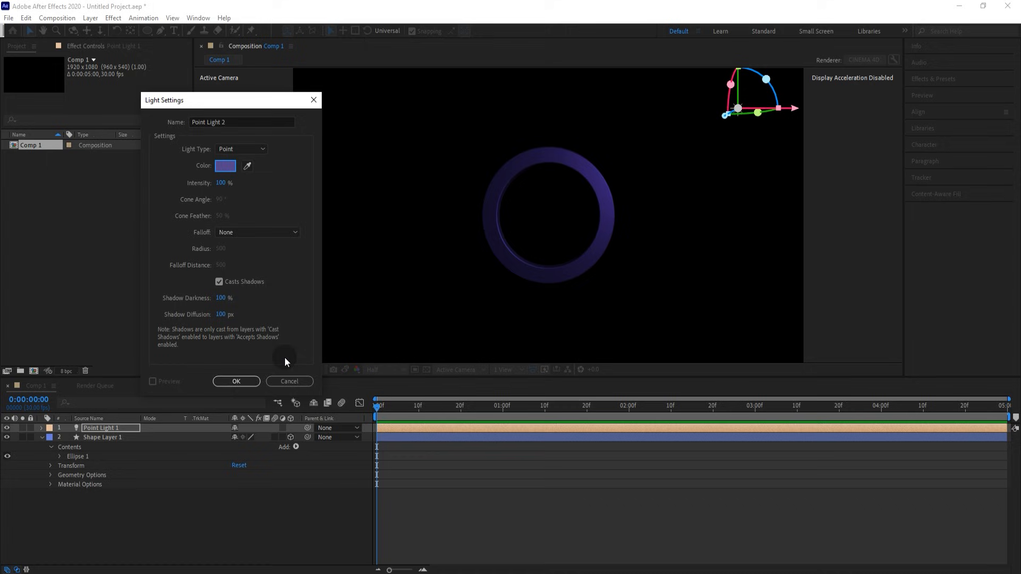
pyautogui.click(247, 381)
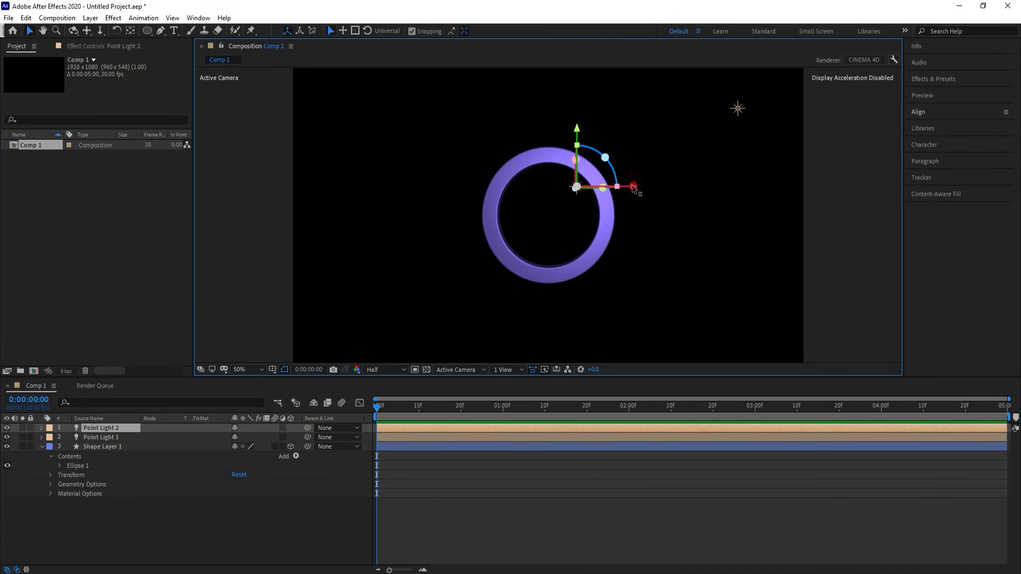
pyautogui.moveTo(635, 189); pyautogui.dragTo(468, 197)
pyautogui.moveTo(351, 129); pyautogui.dragTo(352, 69)
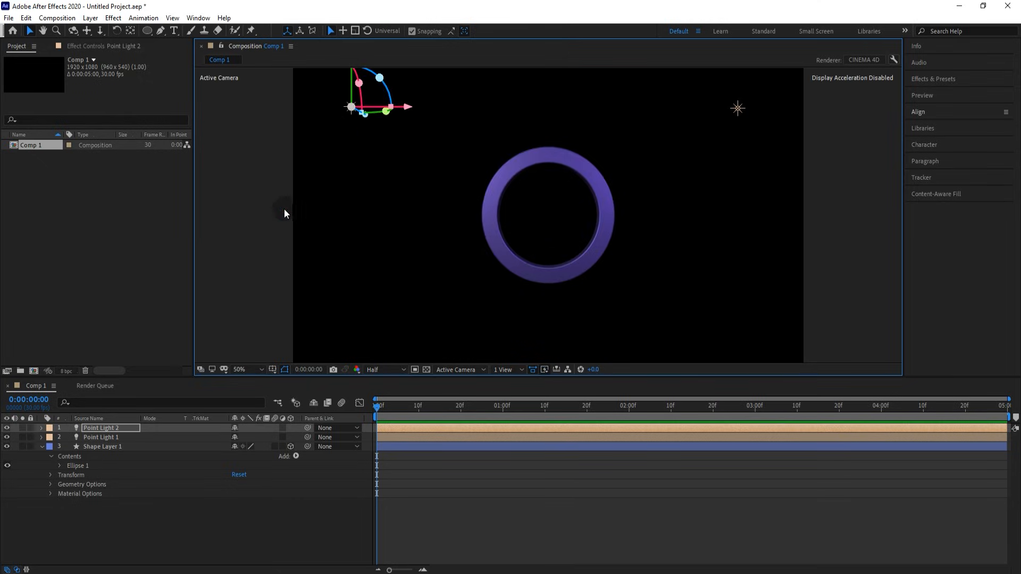
pyautogui.click(266, 197)
# - Set Shape Layer 1's Y Rotation to 1x+16° (one full turn plus 16°)
pyautogui.click(119, 448)
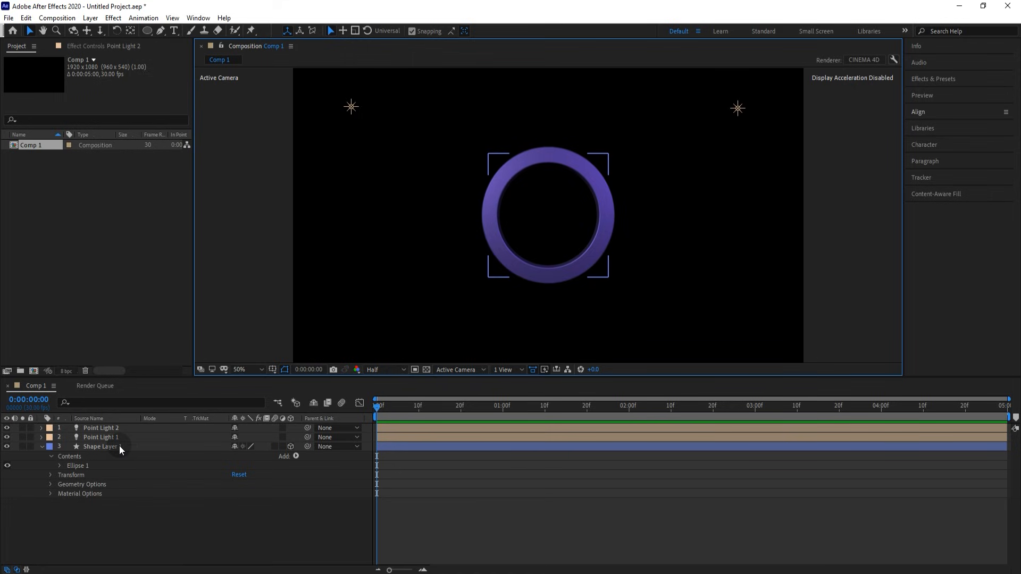
pyautogui.press('r')
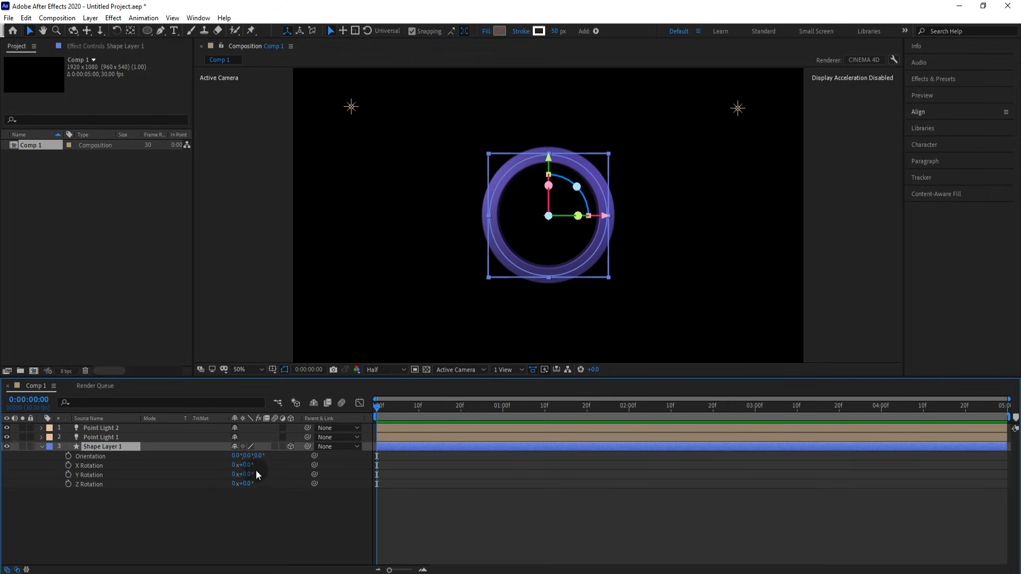
pyautogui.moveTo(248, 473); pyautogui.dragTo(257, 473)
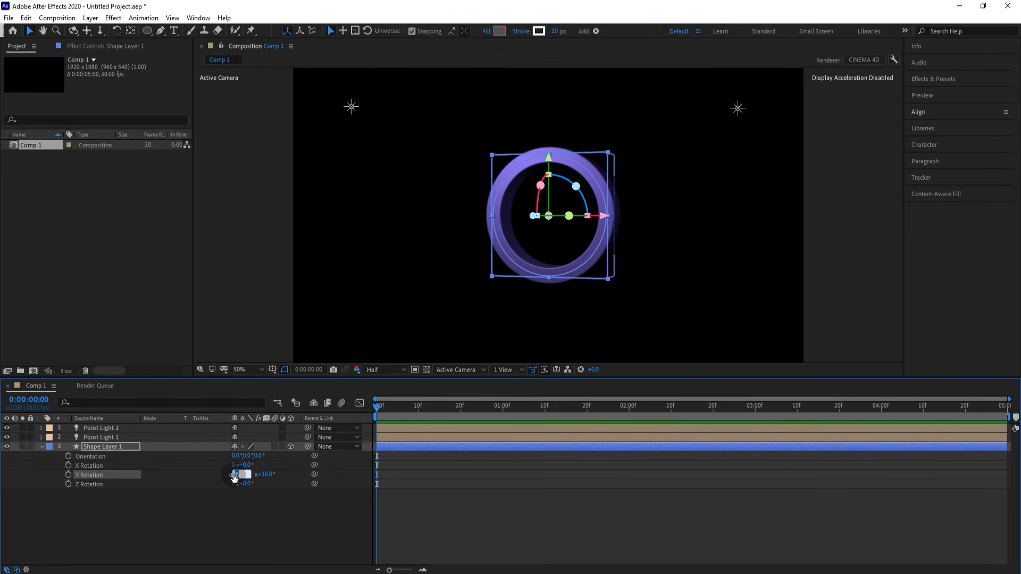
pyautogui.write('1')
pyautogui.press('Return')
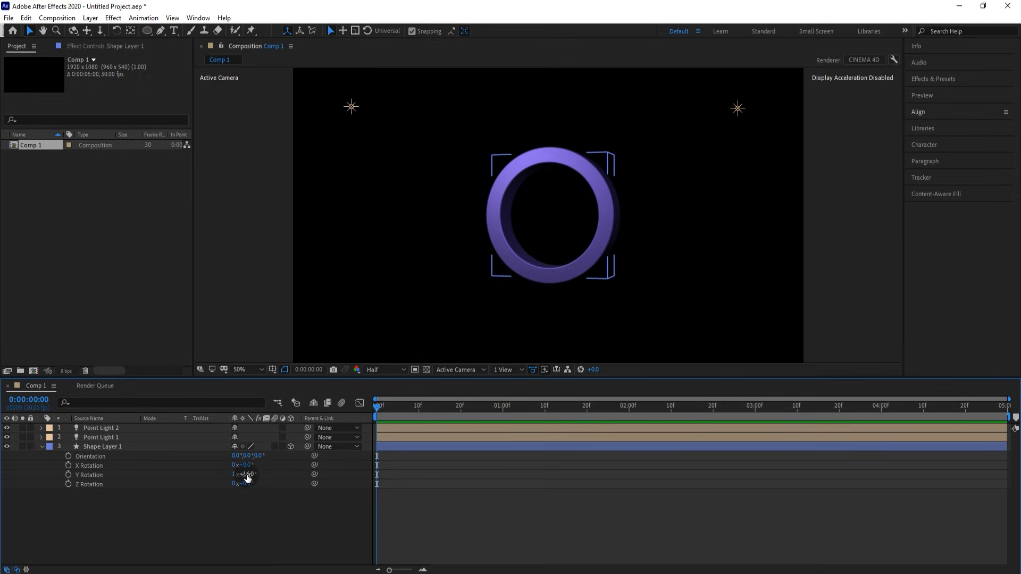
# - Set the ring's Y Rotation to 1x+40°, then add a black solid named BG at the bottom of the stack
pyautogui.write('40')
pyautogui.press('Return')
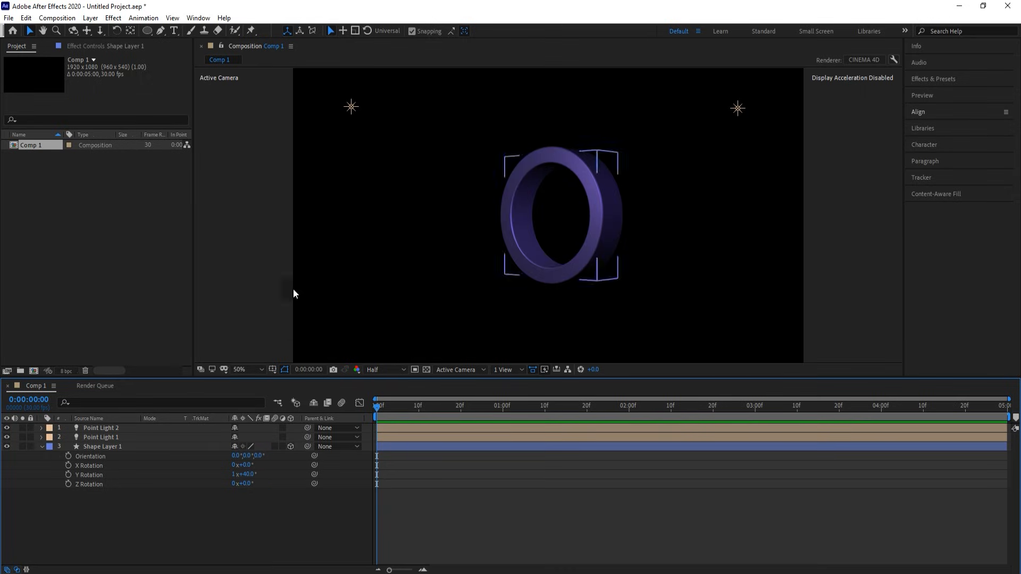
pyautogui.rightClick(257, 161)
pyautogui.moveTo(286, 169)
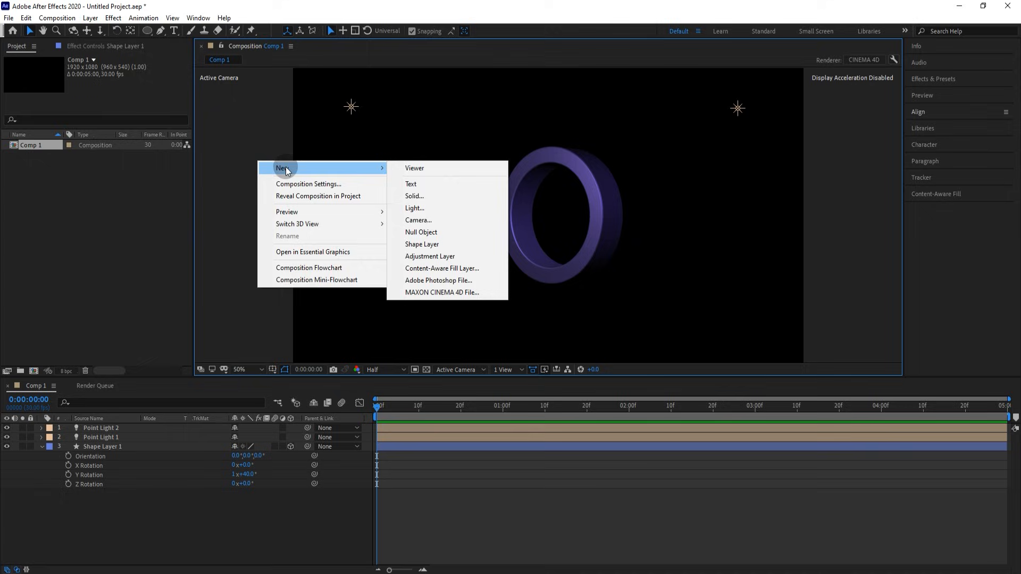
pyautogui.click(414, 196)
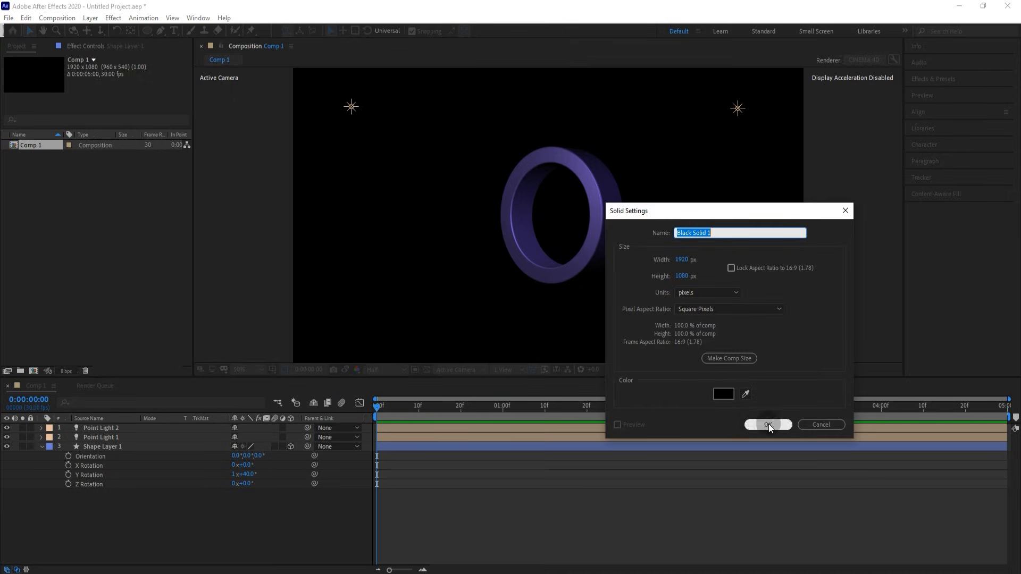
pyautogui.write('BG')
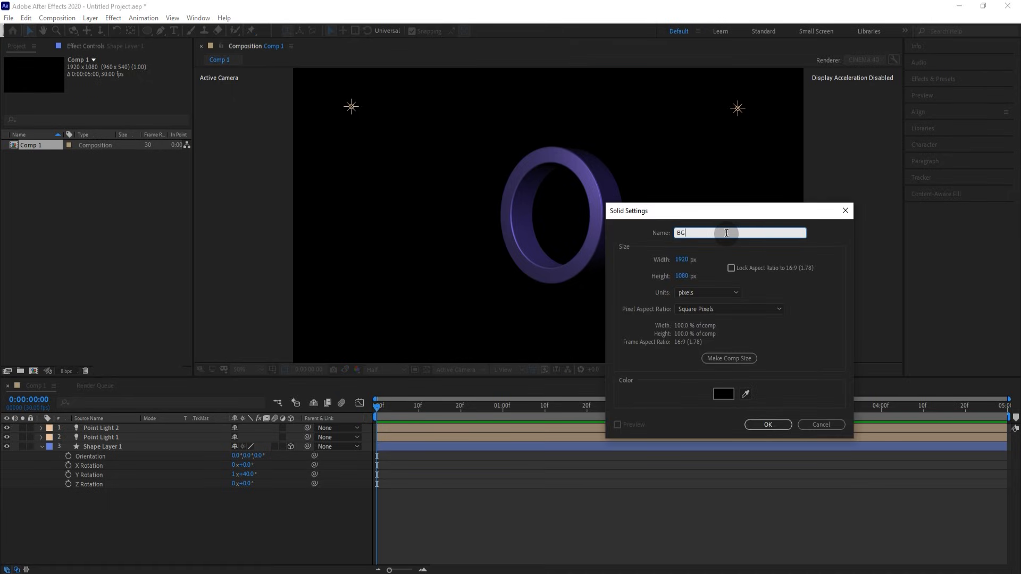
pyautogui.click(768, 424)
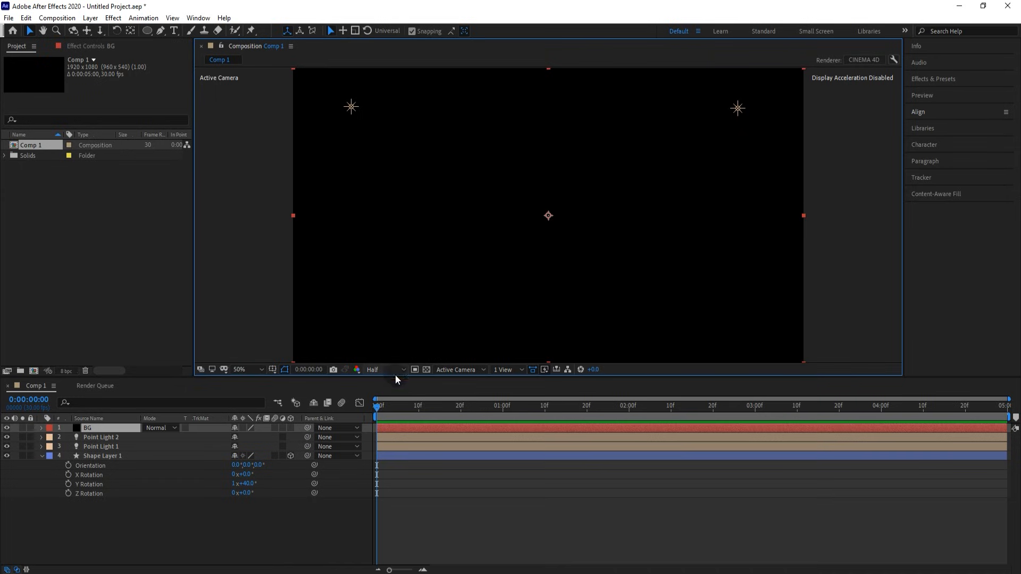
pyautogui.click(109, 426)
pyautogui.moveTo(109, 429); pyautogui.dragTo(106, 487)
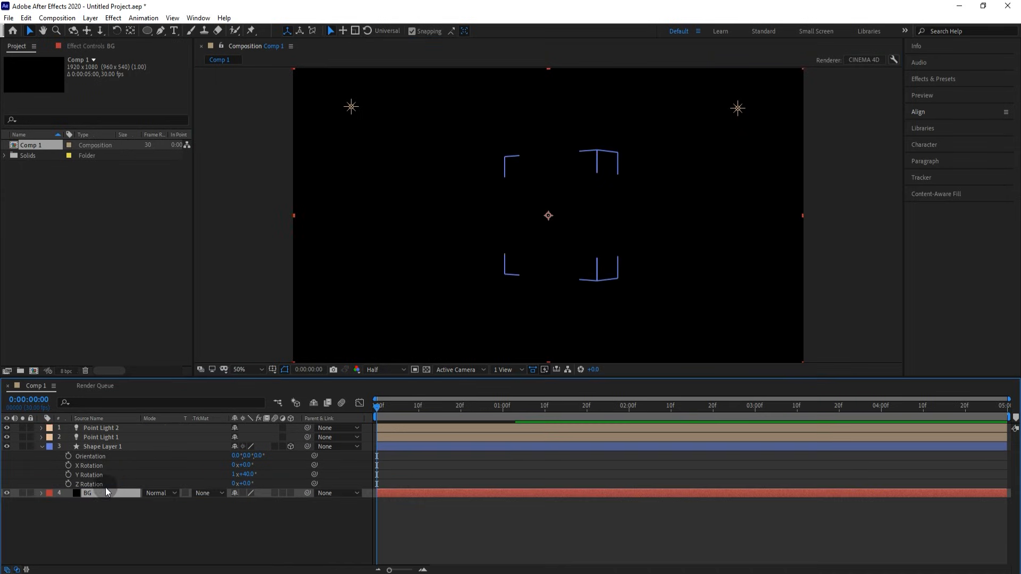
# - Apply the Gradient Ramp effect to the BG solid
pyautogui.click(930, 79)
pyautogui.click(941, 92)
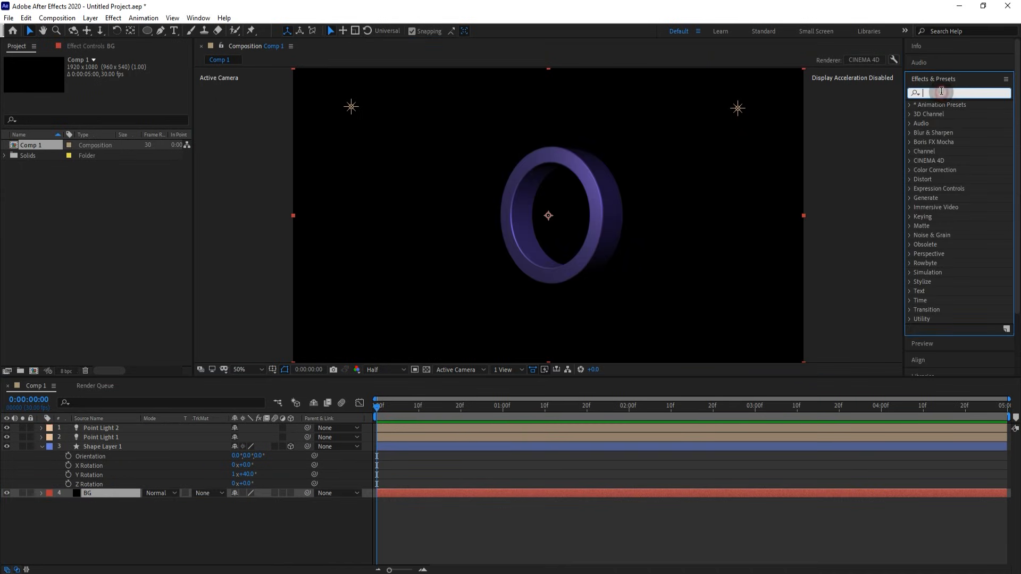
pyautogui.write('gradi')
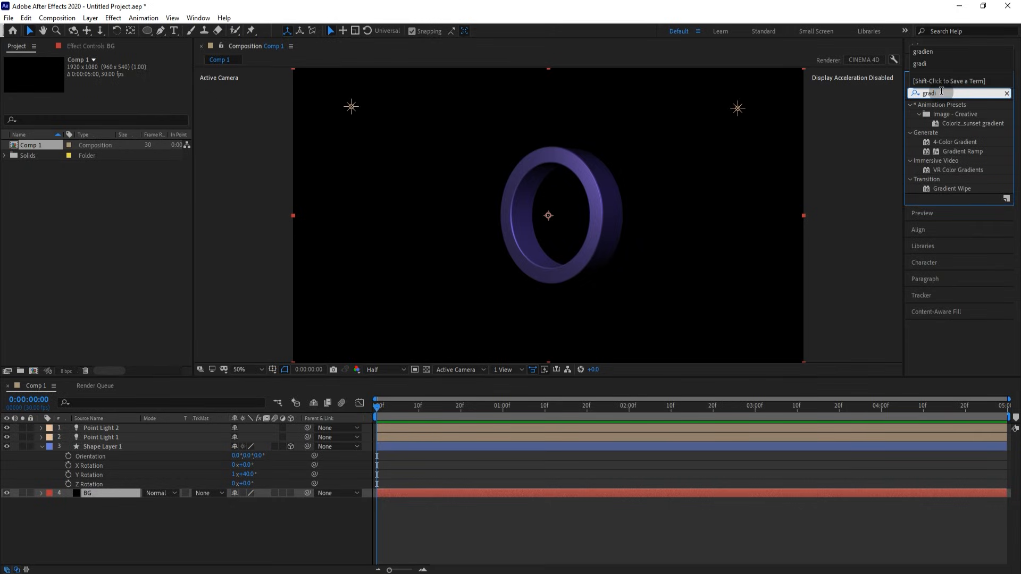
pyautogui.click(963, 151)
pyautogui.moveTo(962, 150); pyautogui.dragTo(790, 274)
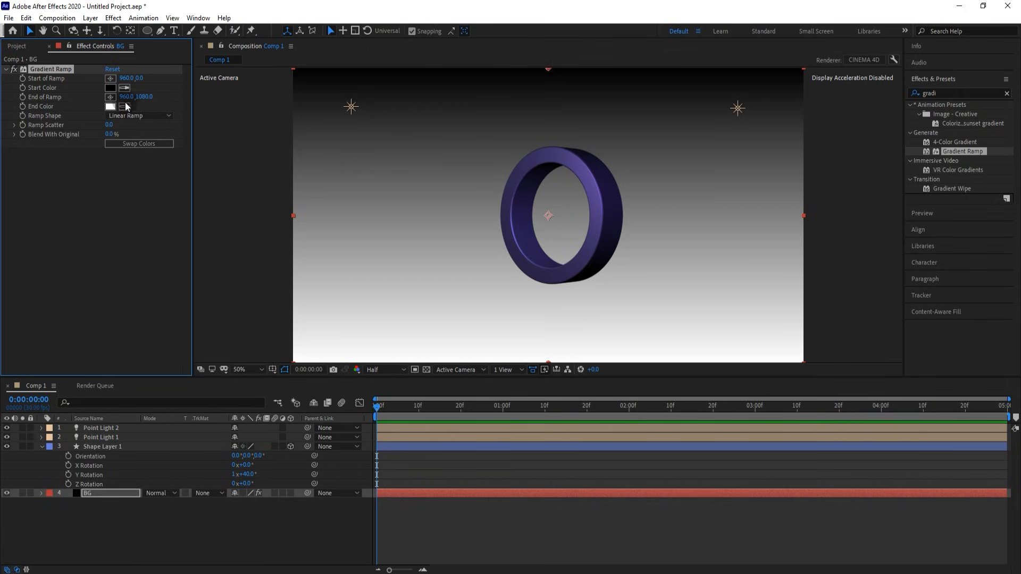
# - Set the gradient's start colour to dark purple and its end colour to black
pyautogui.click(110, 88)
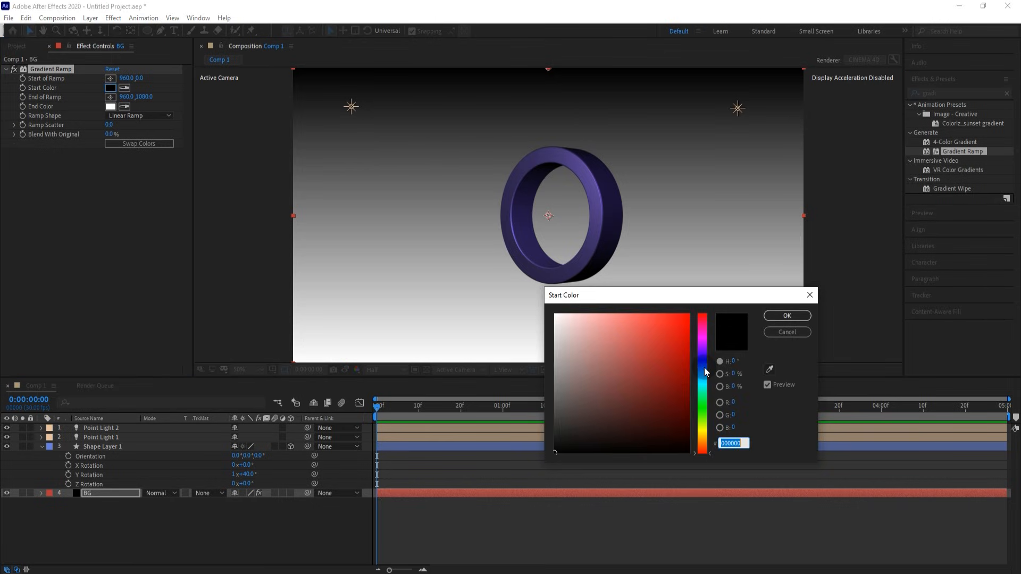
pyautogui.moveTo(704, 368); pyautogui.dragTo(647, 384)
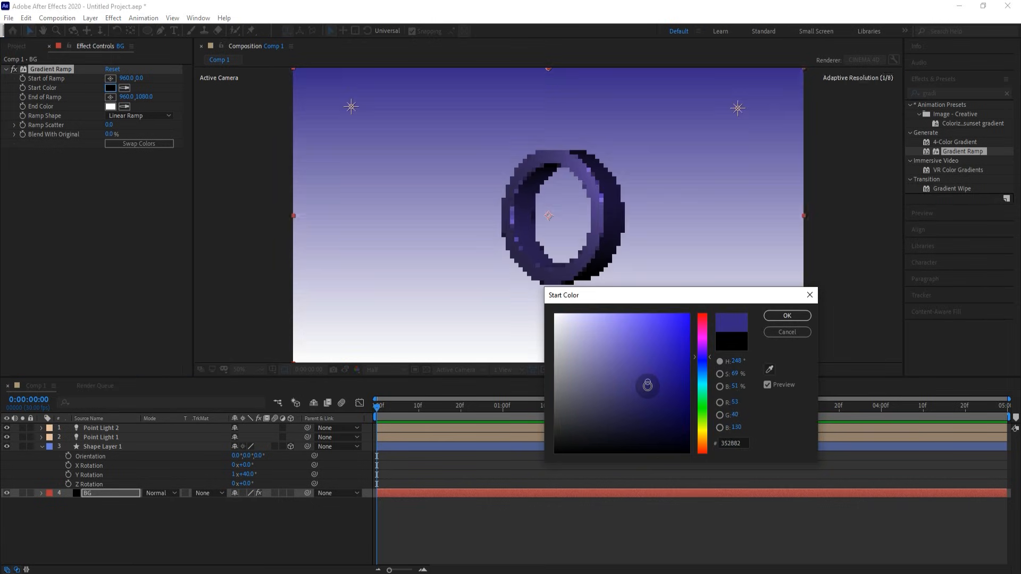
pyautogui.click(787, 315)
pyautogui.click(112, 105)
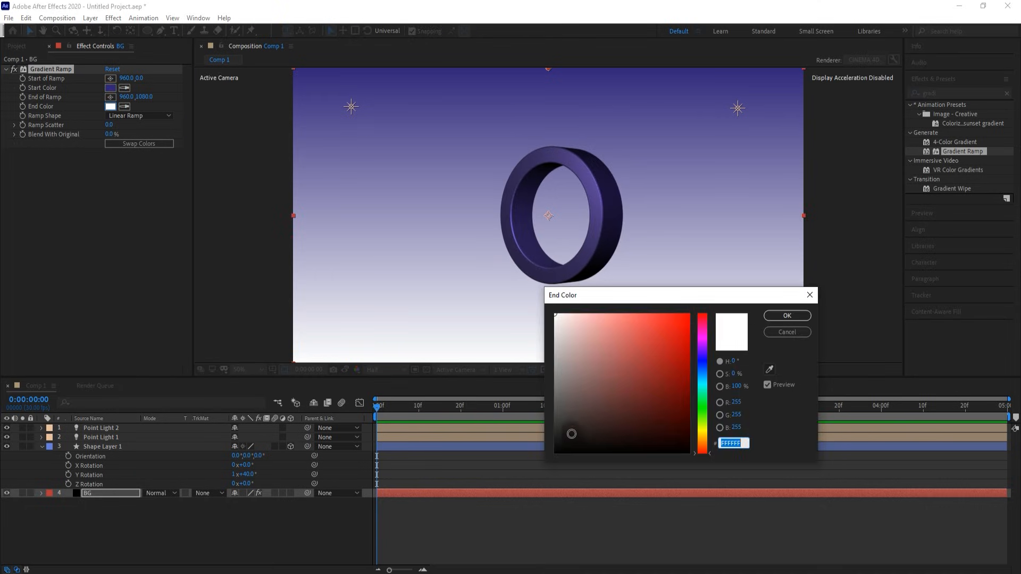
pyautogui.moveTo(569, 428); pyautogui.dragTo(522, 465)
pyautogui.click(783, 319)
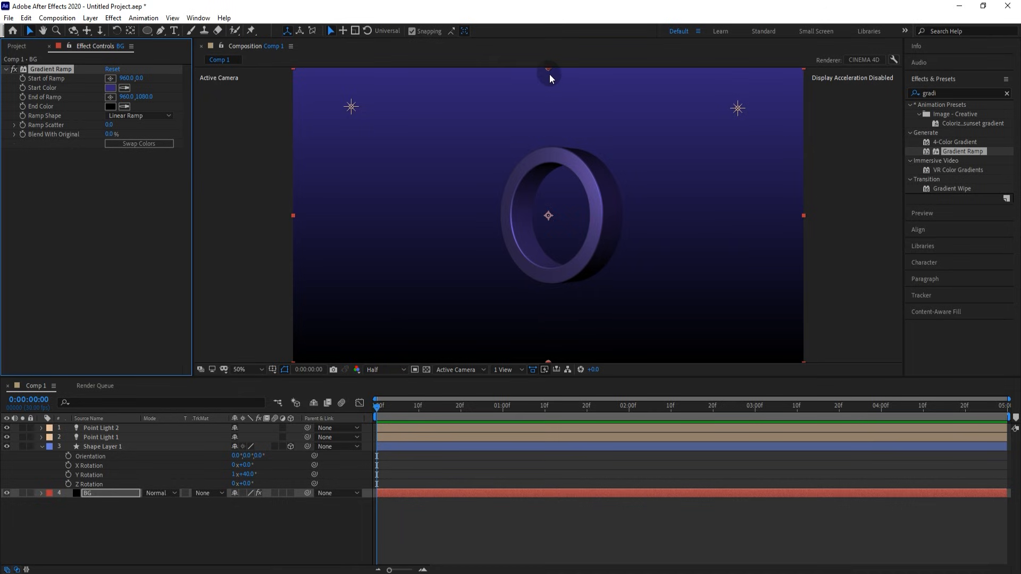
# - Place the gradient start at the ring's centre, the end far below, and make it a Radial Ramp
pyautogui.moveTo(547, 69); pyautogui.dragTo(559, 212)
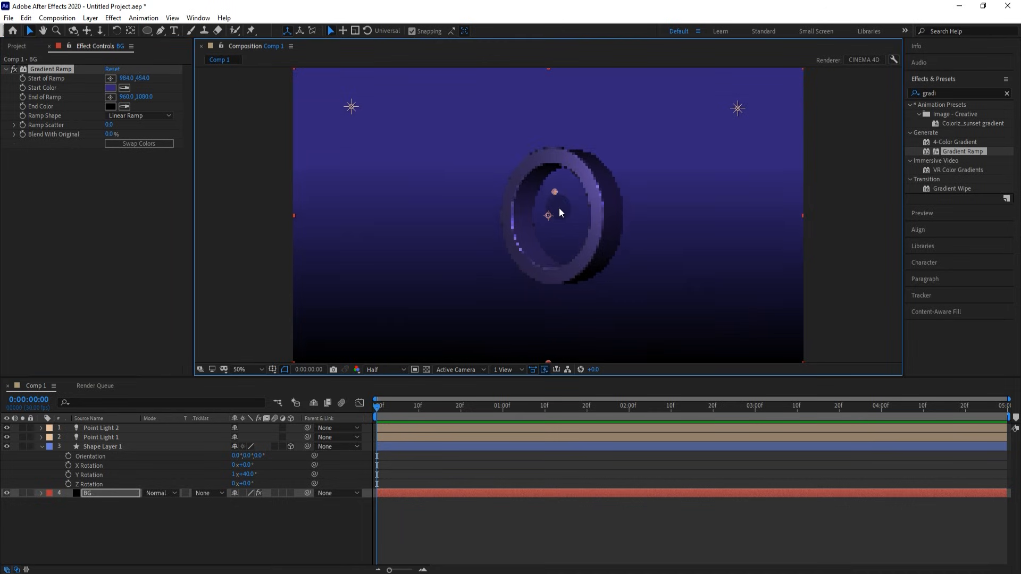
pyautogui.press(',')
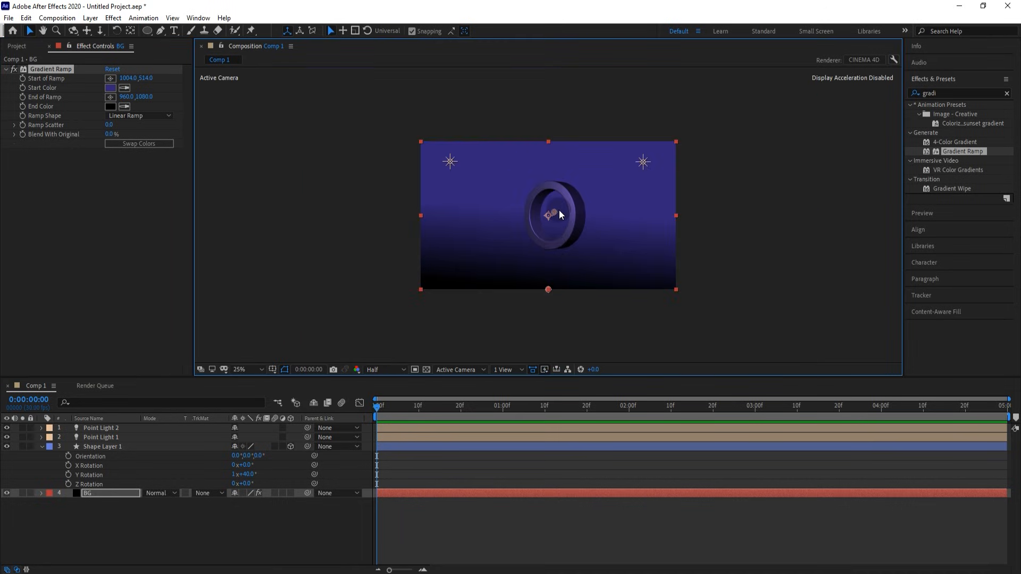
pyautogui.moveTo(549, 302); pyautogui.dragTo(557, 356)
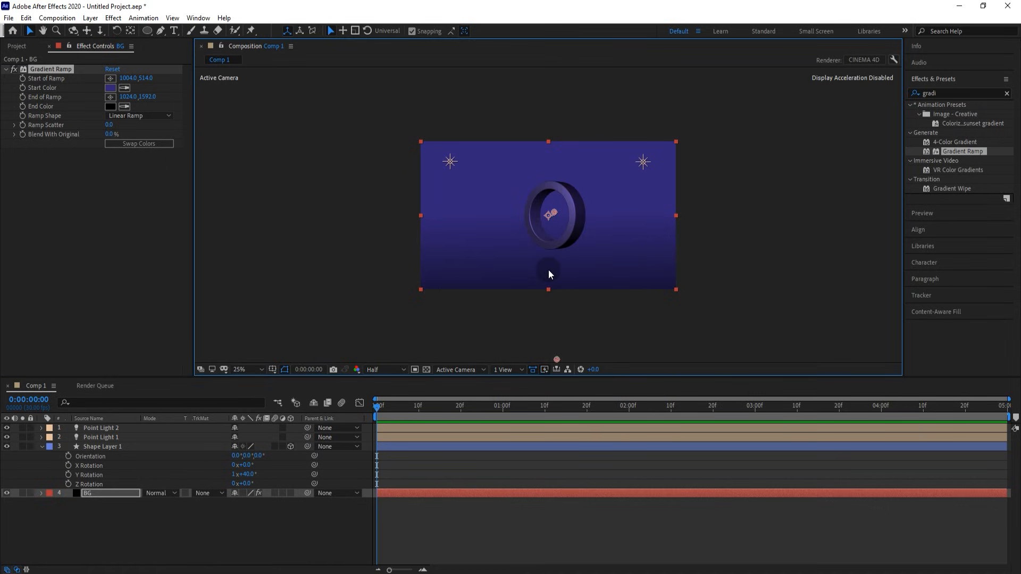
pyautogui.press('.')
pyautogui.click(148, 117)
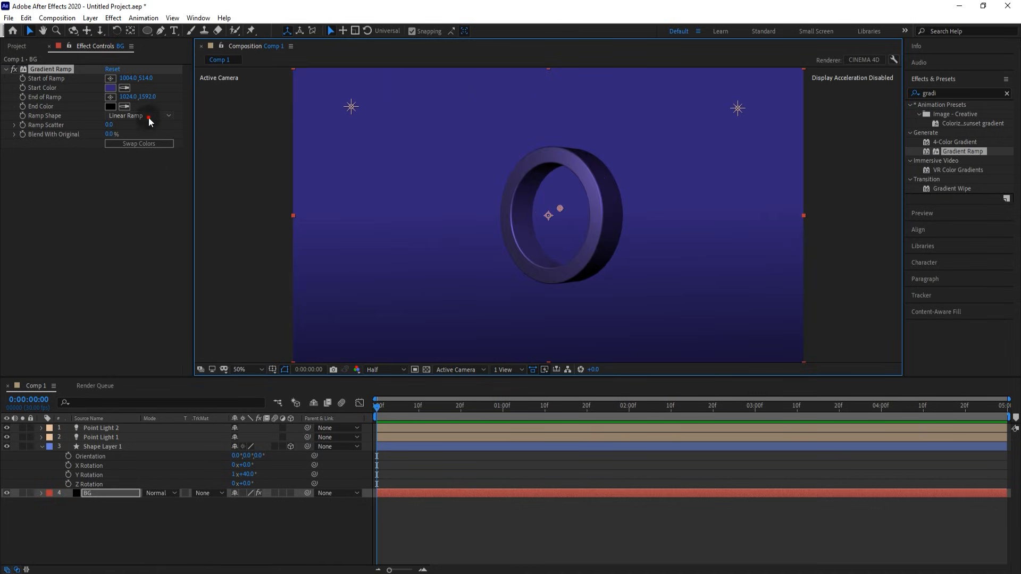
pyautogui.click(152, 135)
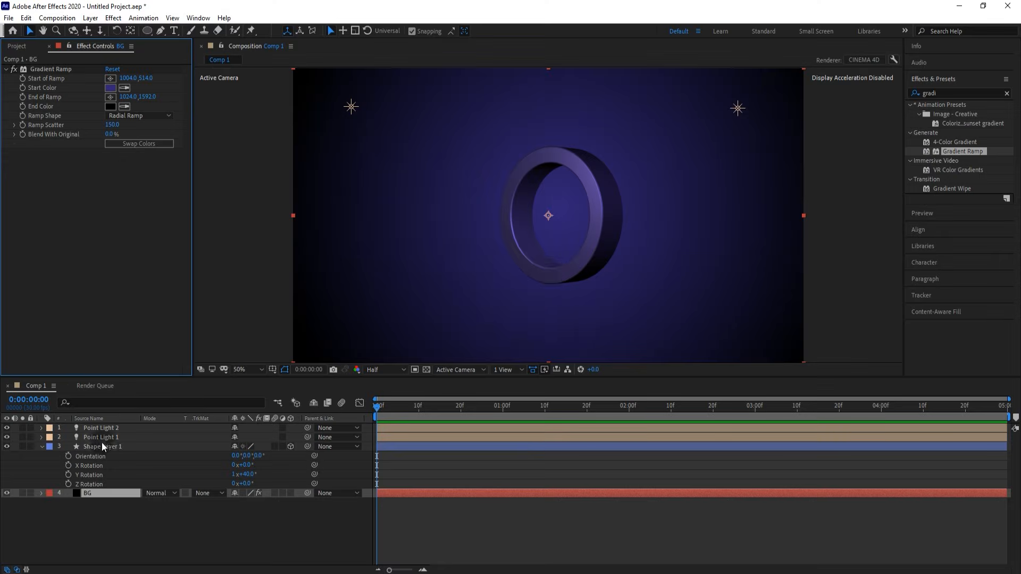
# - Keyframe the ring at 0 s with Y Rotation 1x+40° and Z position 3000
pyautogui.click(69, 475)
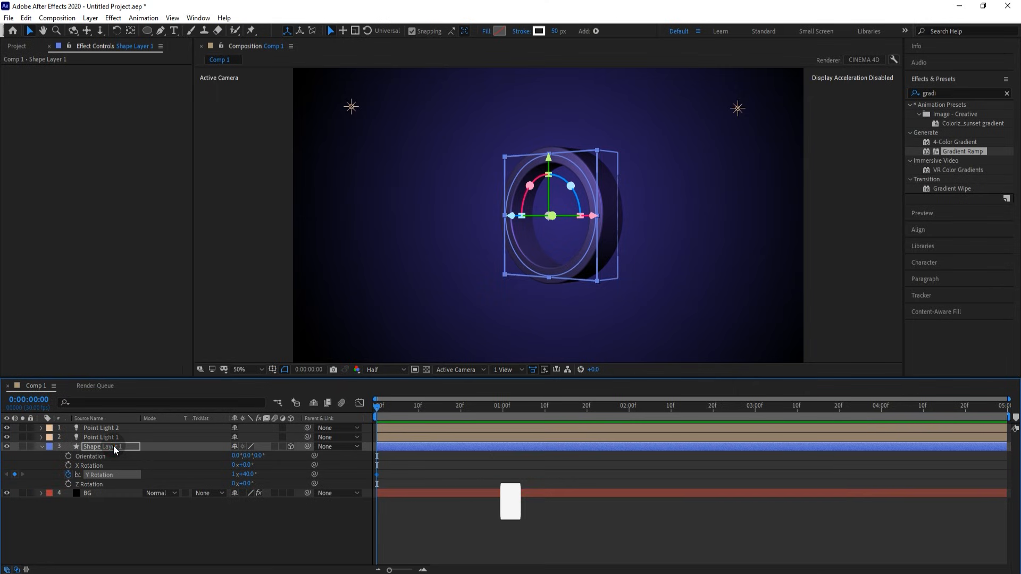
pyautogui.press('p')
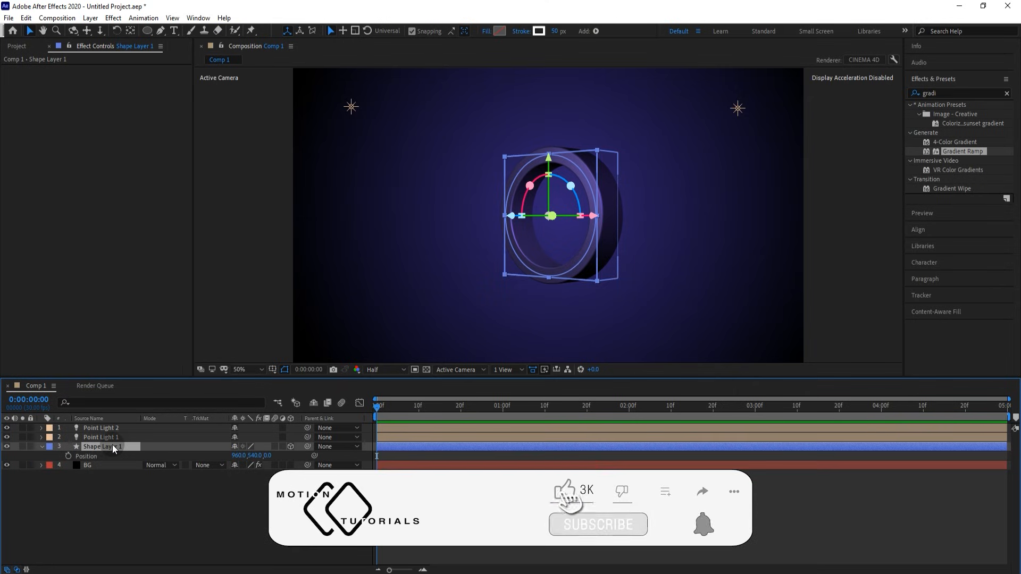
pyautogui.click(68, 456)
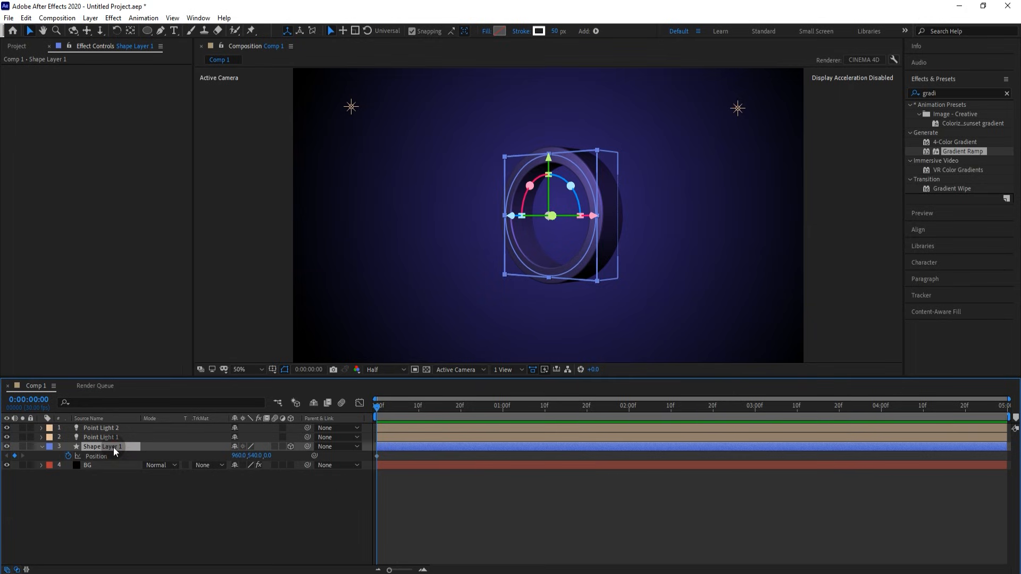
pyautogui.press('u')
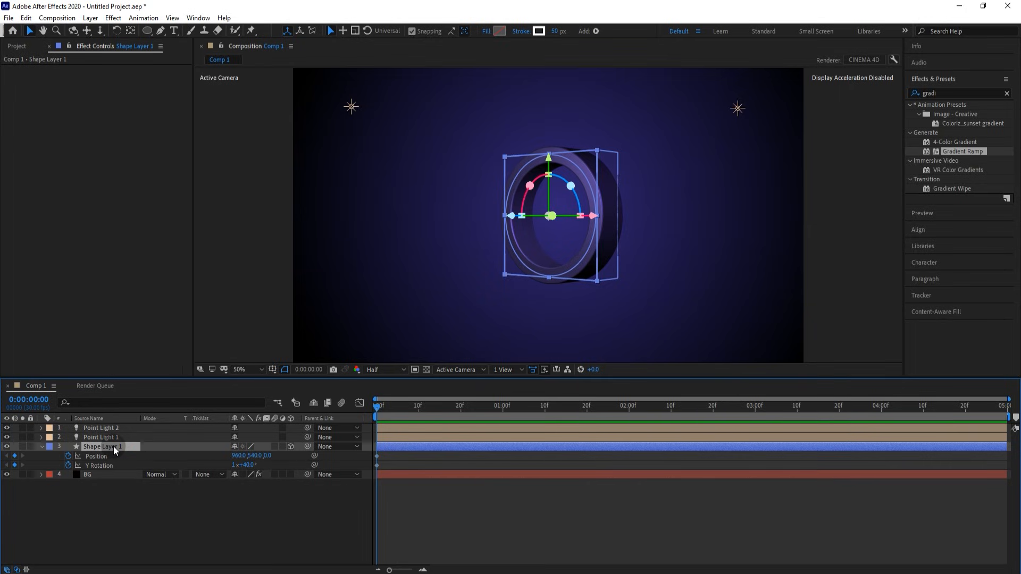
pyautogui.click(268, 455)
pyautogui.write('3000')
pyautogui.click(274, 498)
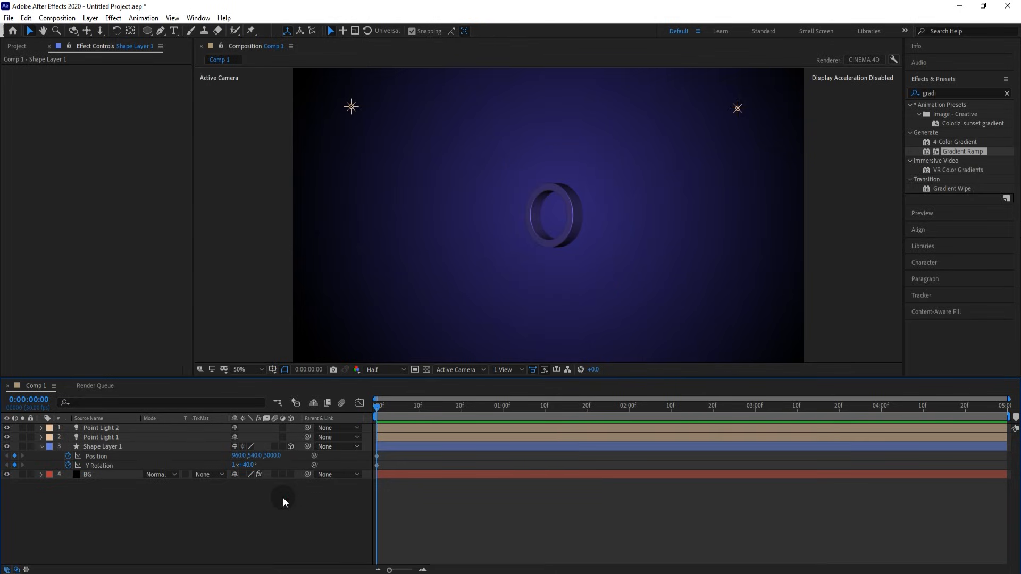
# - At 2 s, set the ring's Z position to 0 and Y Rotation to 0x+40°
pyautogui.click(629, 410)
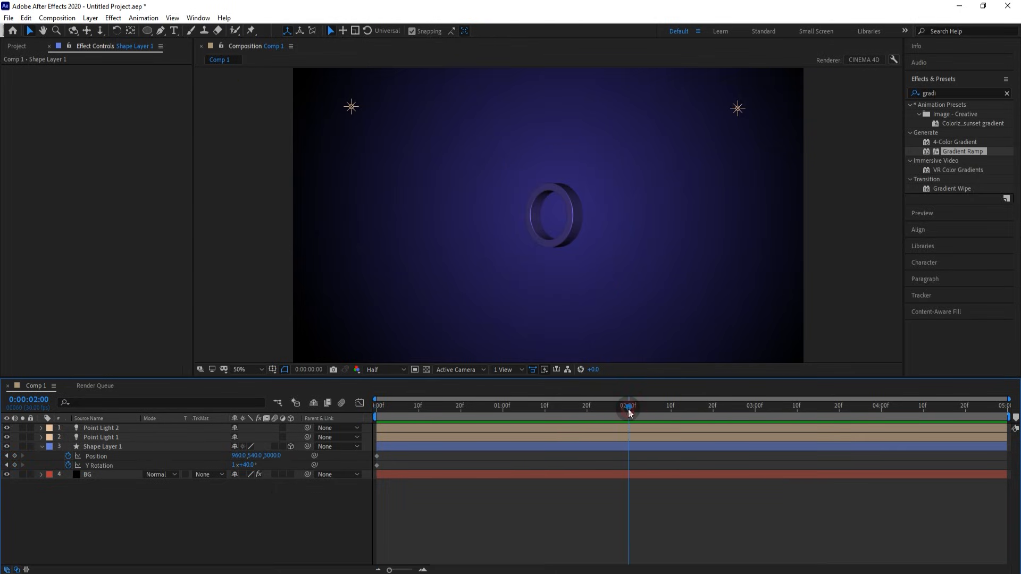
pyautogui.click(276, 466)
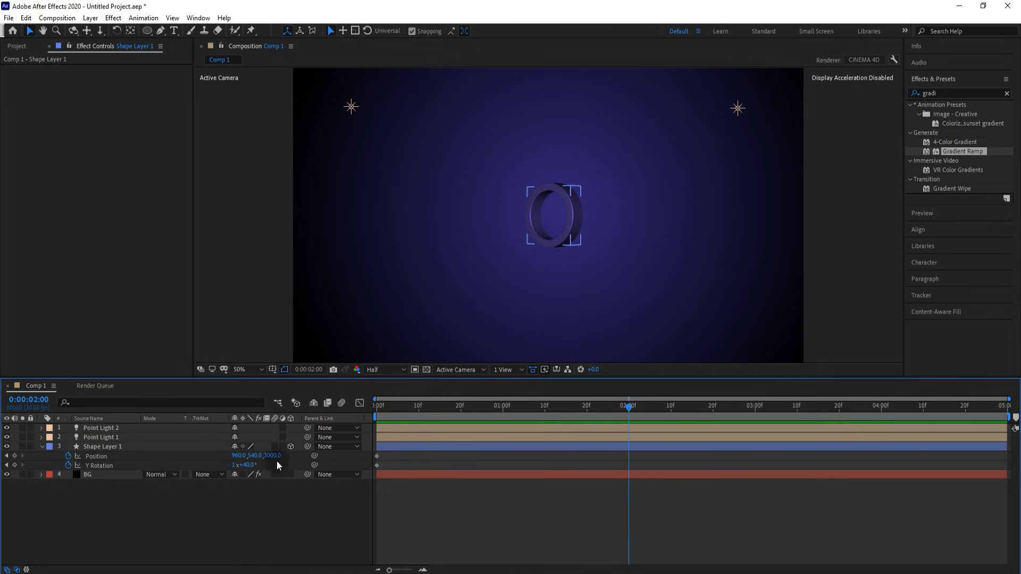
pyautogui.click(247, 466)
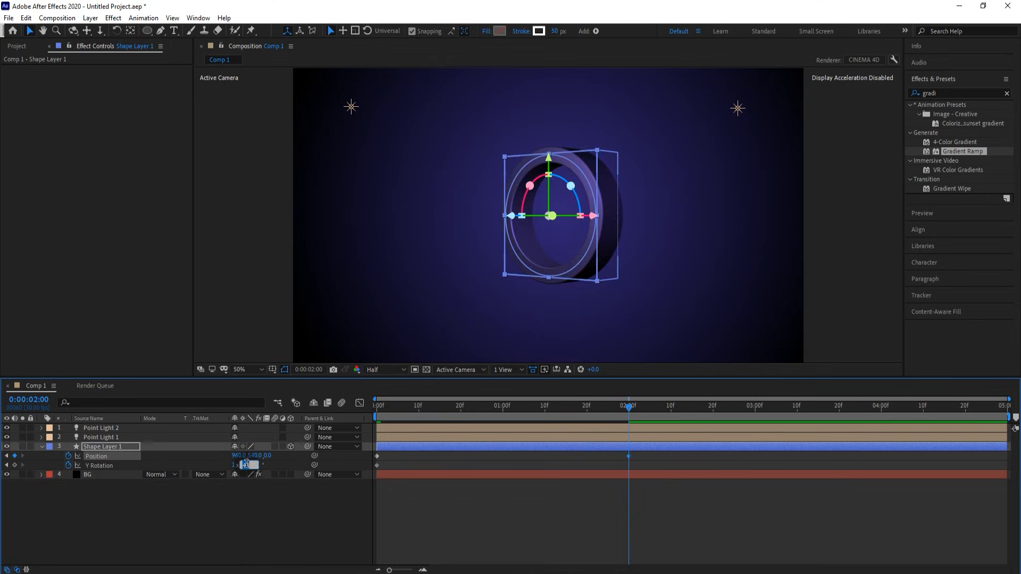
pyautogui.click(252, 509)
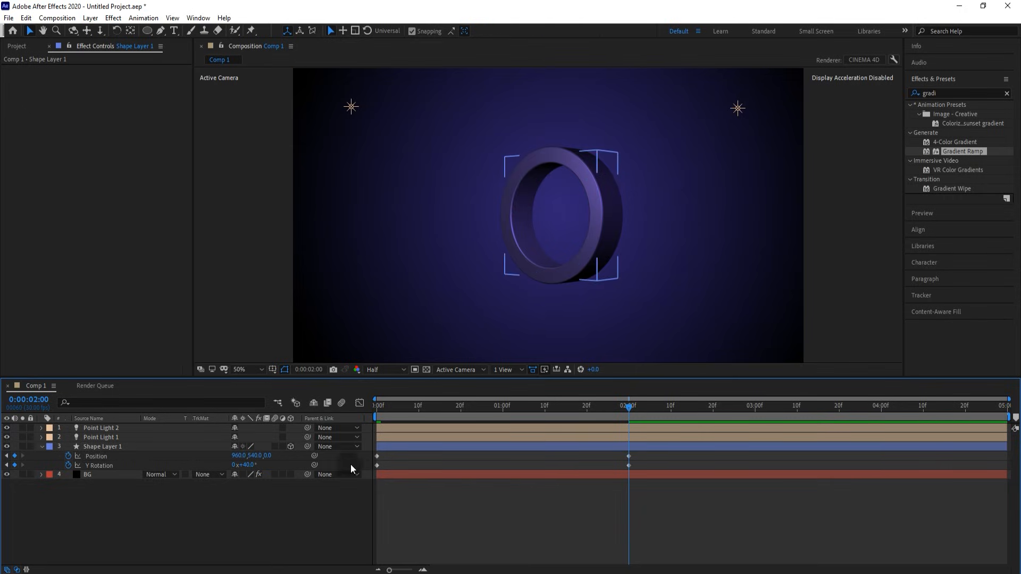
pyautogui.moveTo(585, 465); pyautogui.dragTo(375, 467)
# - Apply Easy Ease to all of the ring's keyframes
pyautogui.rightClick(374, 466)
pyautogui.moveTo(403, 458)
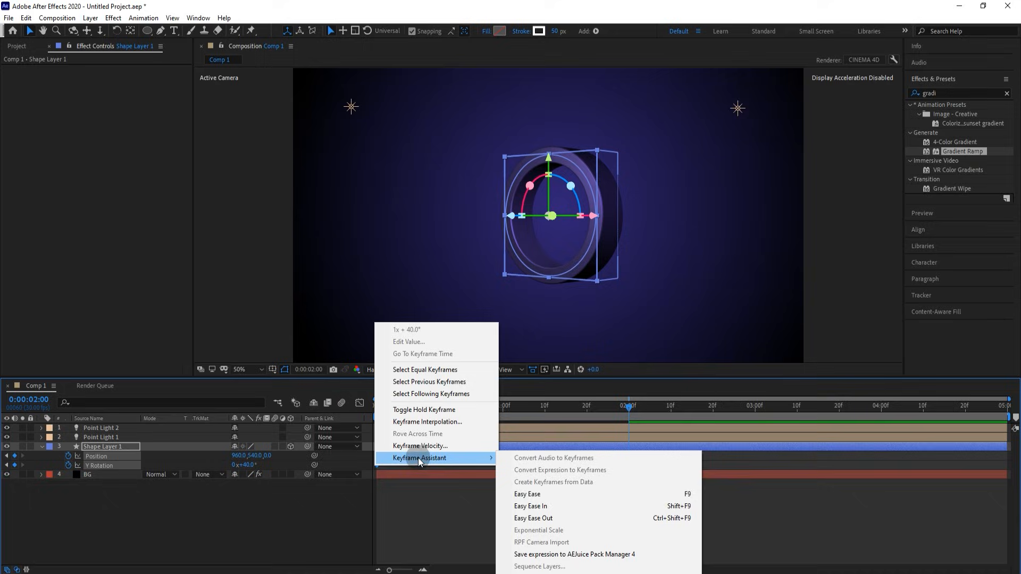
pyautogui.click(557, 490)
pyautogui.click(411, 493)
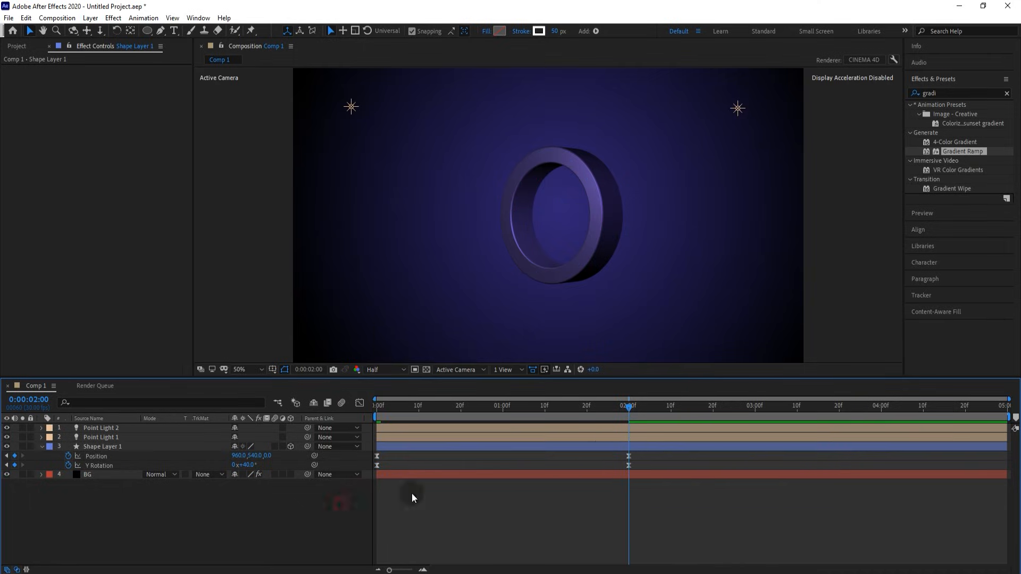
# - Reshape the Position speed curve in the Graph Editor for a fast start, then preview the fly-in
pyautogui.moveTo(637, 452); pyautogui.dragTo(373, 458)
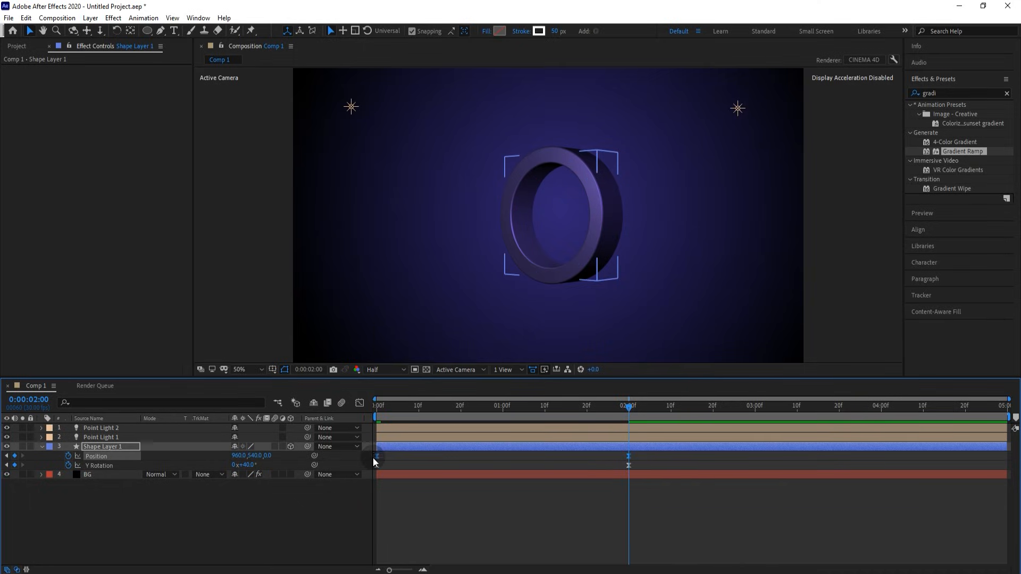
pyautogui.click(358, 404)
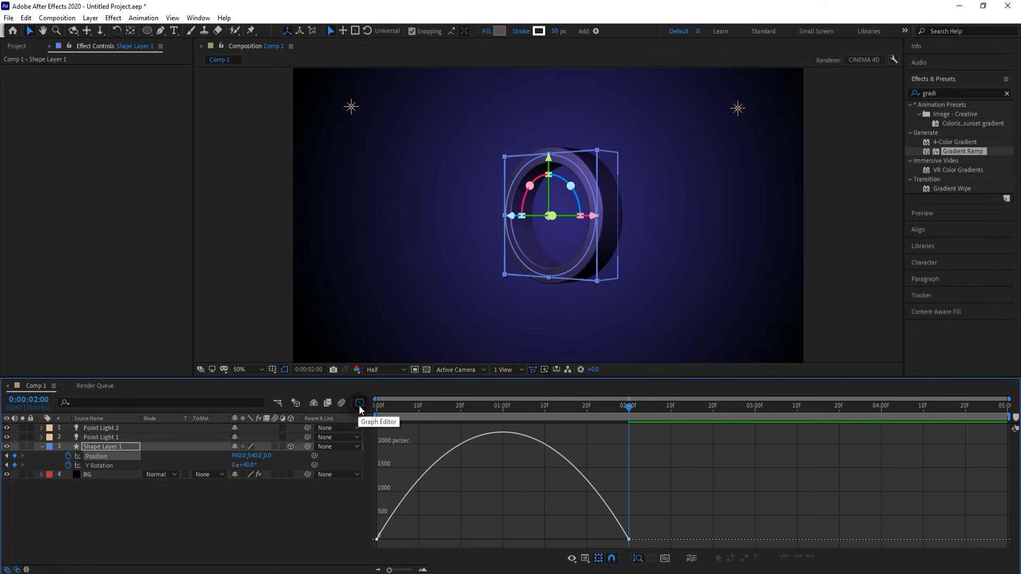
pyautogui.moveTo(618, 541); pyautogui.dragTo(525, 542)
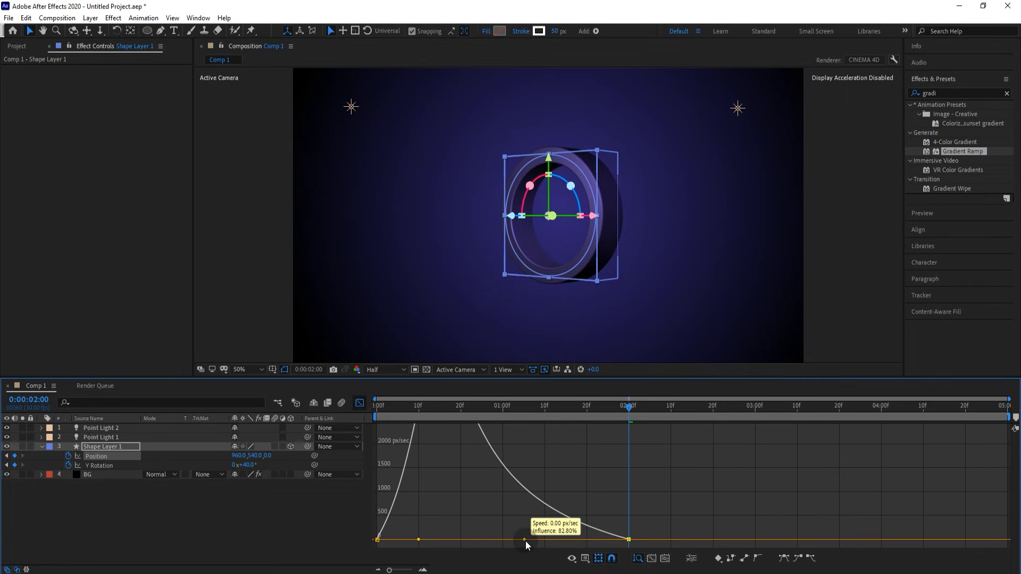
pyautogui.click(359, 403)
pyautogui.moveTo(412, 409); pyautogui.dragTo(346, 417)
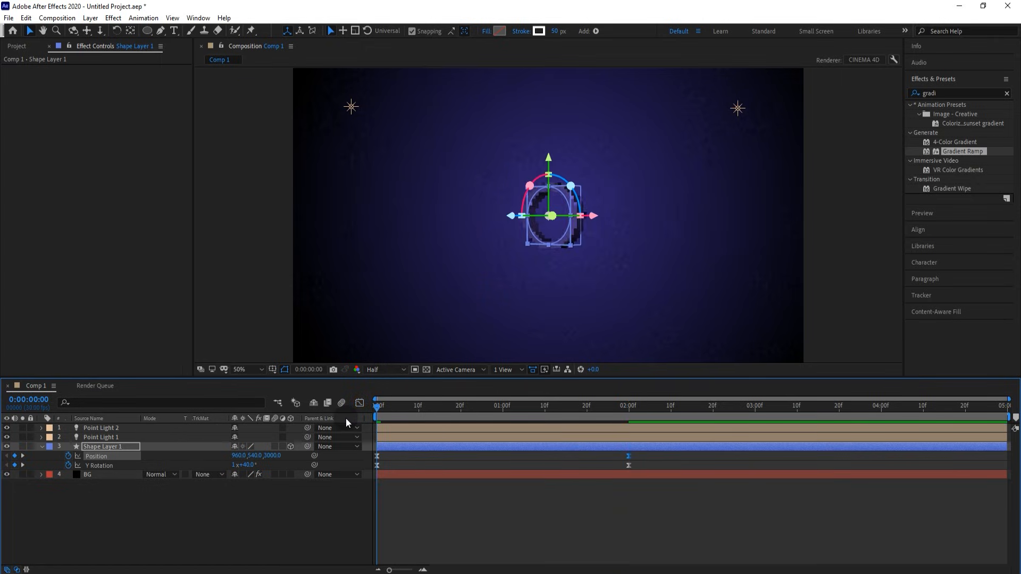
pyautogui.moveTo(547, 410); pyautogui.dragTo(628, 409)
pyautogui.click(628, 410)
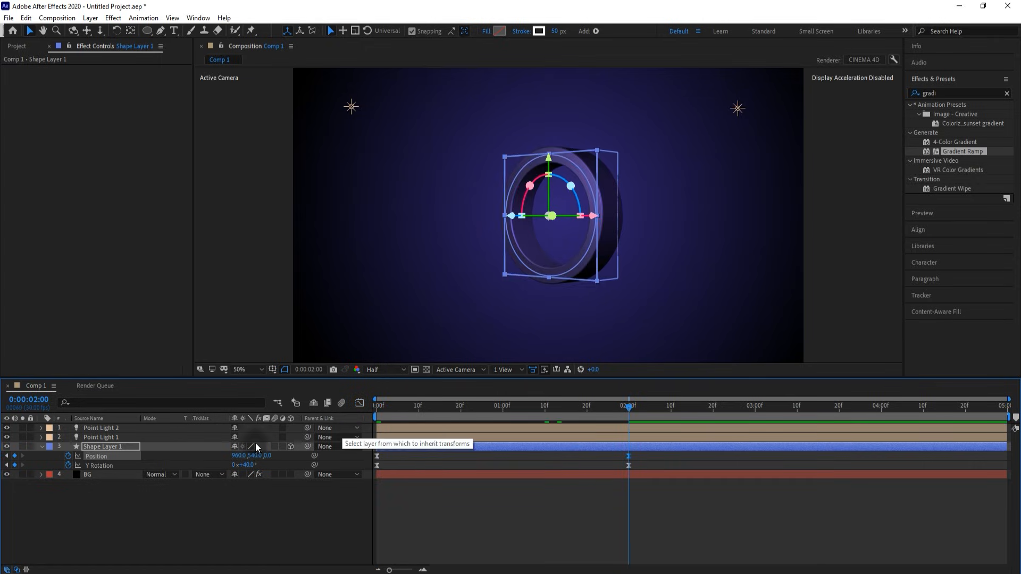
pyautogui.click(235, 506)
# - Import the after-effects.png logo image into the project
pyautogui.click(21, 46)
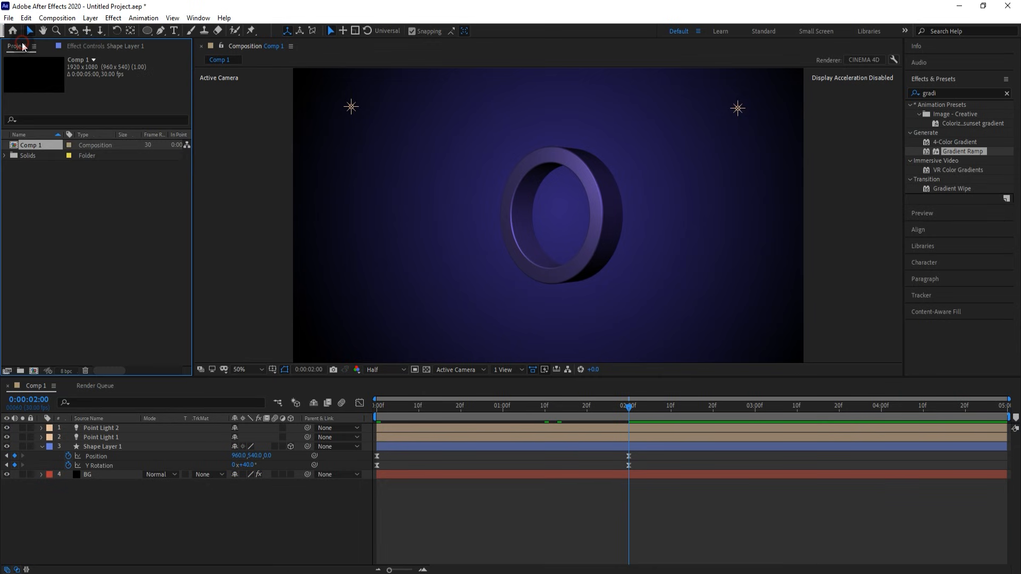
pyautogui.doubleClick(90, 187)
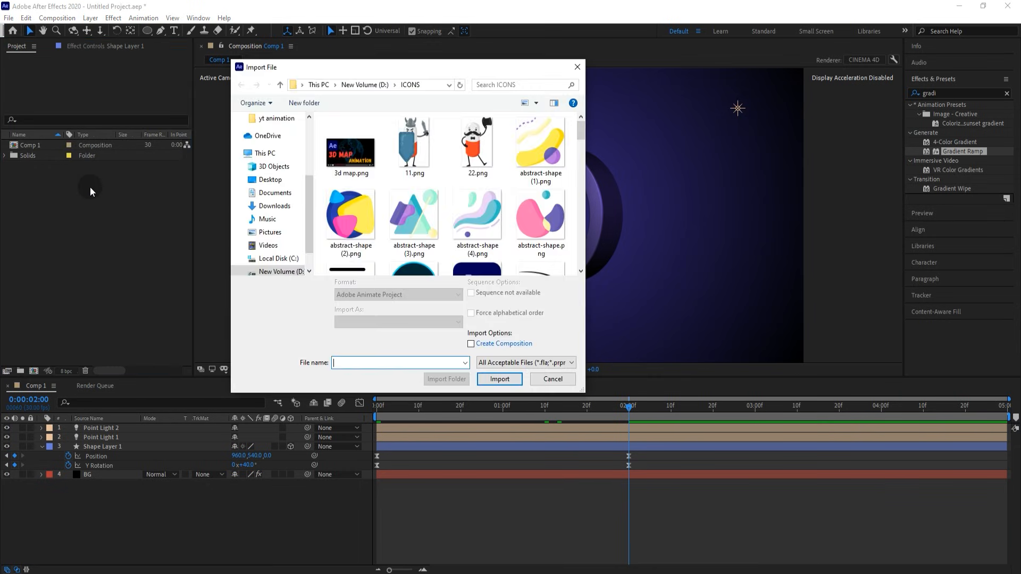
pyautogui.scroll(-1, 369, 232)
pyautogui.click(477, 231)
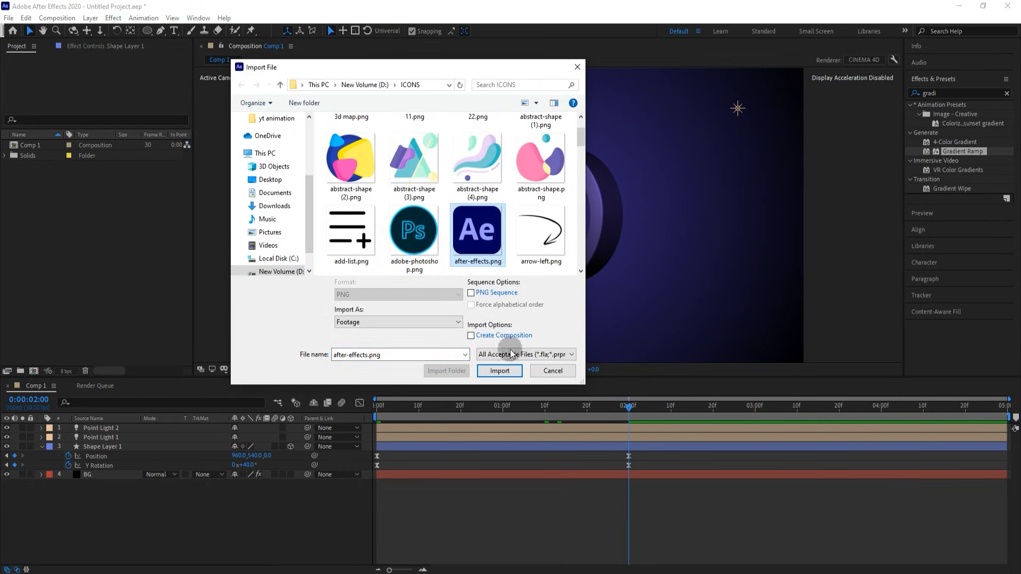
pyautogui.click(503, 374)
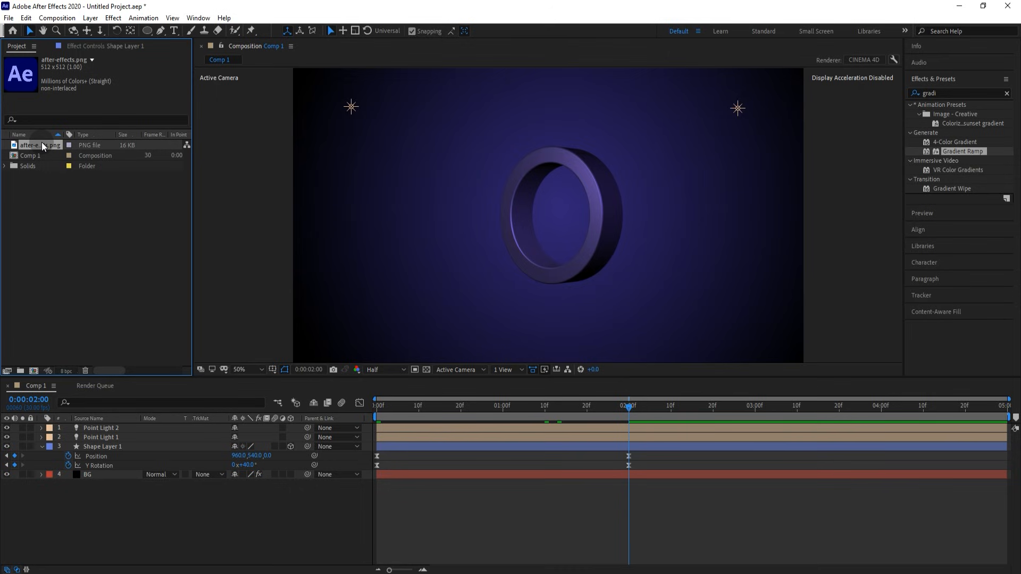
# - Add after-effects.png to the comp as a 3D layer, scaled down to fit inside the ring
pyautogui.moveTo(41, 142); pyautogui.dragTo(75, 357)
pyautogui.moveTo(100, 410); pyautogui.dragTo(108, 442)
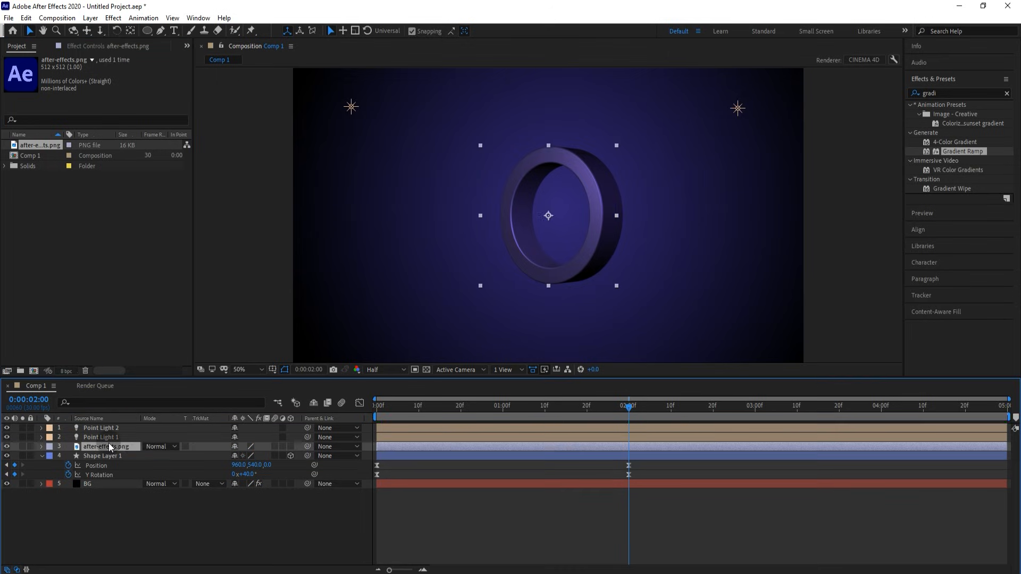
pyautogui.click(291, 447)
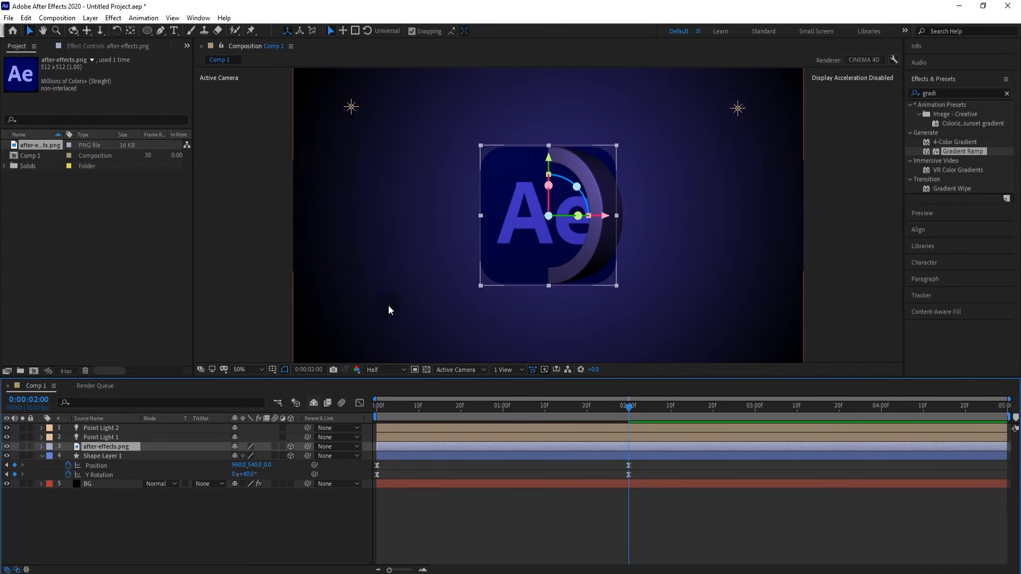
pyautogui.moveTo(616, 284); pyautogui.dragTo(585, 244)
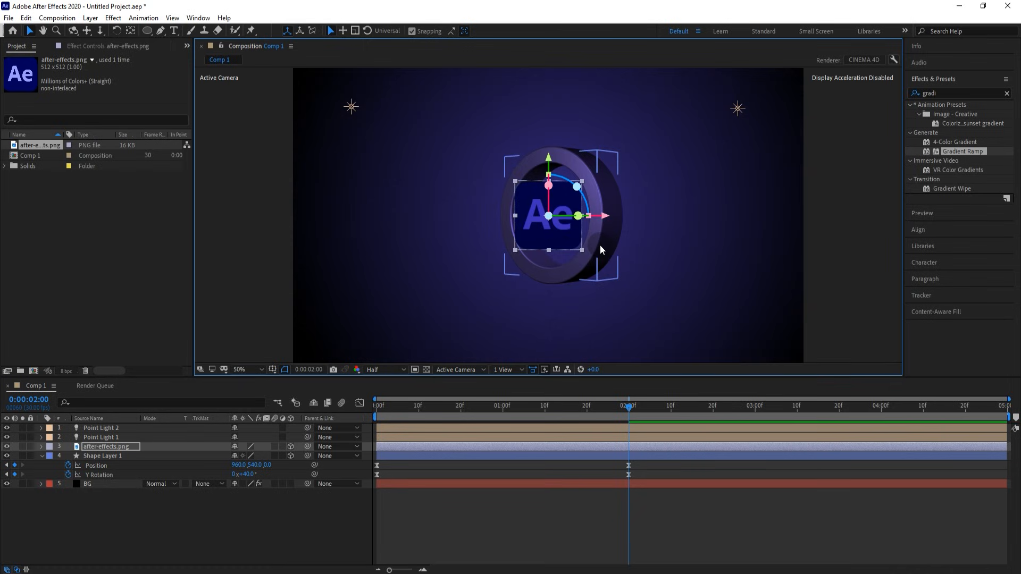
pyautogui.moveTo(583, 249); pyautogui.dragTo(614, 221)
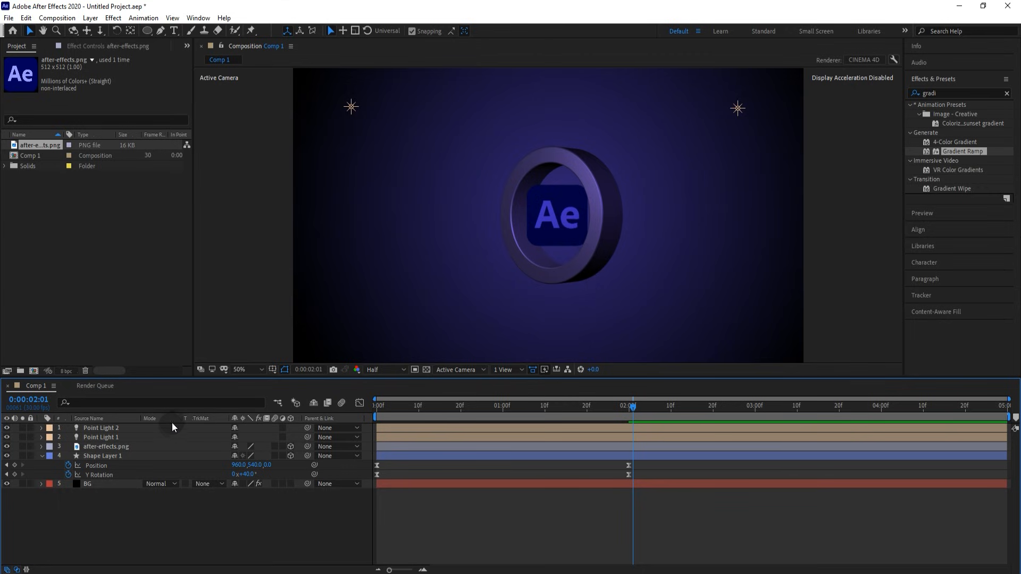
# - Change Point Light 2's Light Options colour to the lighter purple 725FAF
pyautogui.click(118, 430)
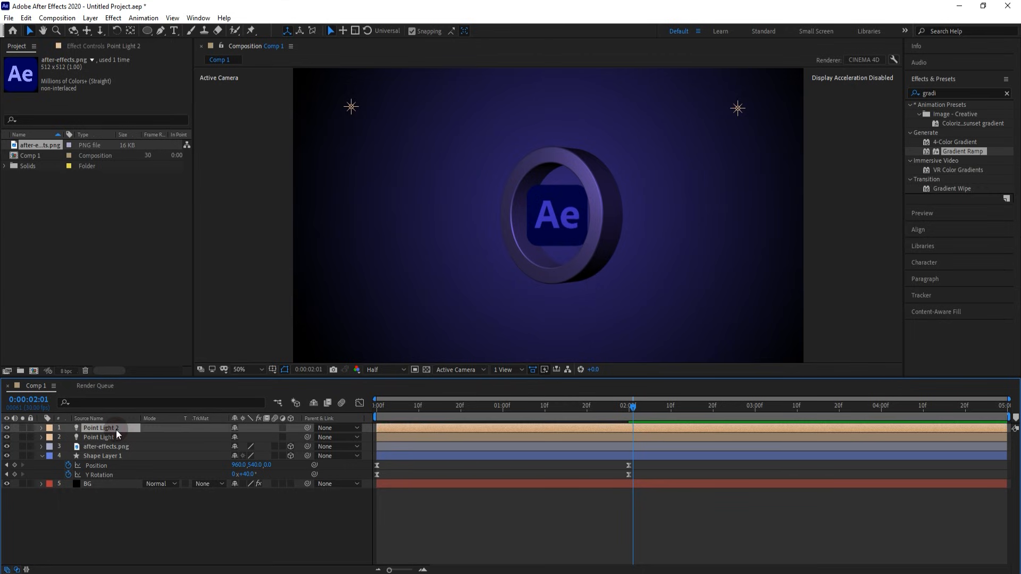
pyautogui.click(41, 430)
pyautogui.click(50, 447)
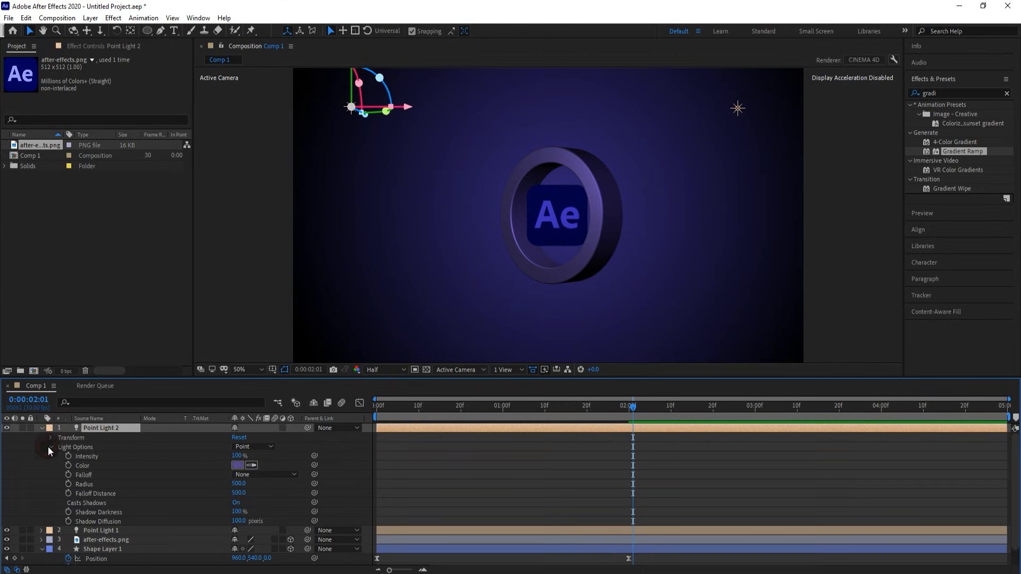
pyautogui.click(238, 466)
pyautogui.moveTo(622, 372); pyautogui.dragTo(620, 366)
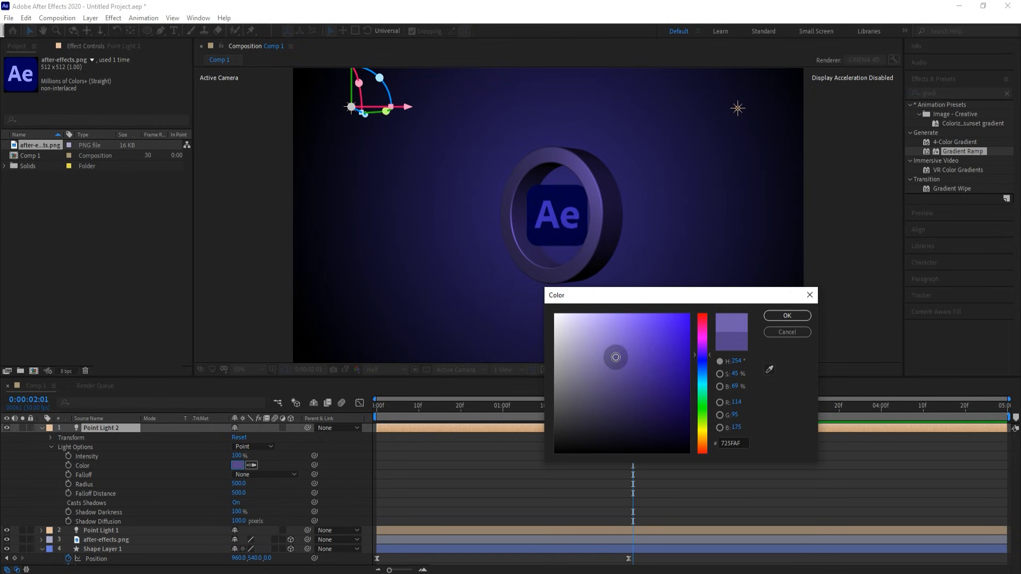
pyautogui.click(786, 316)
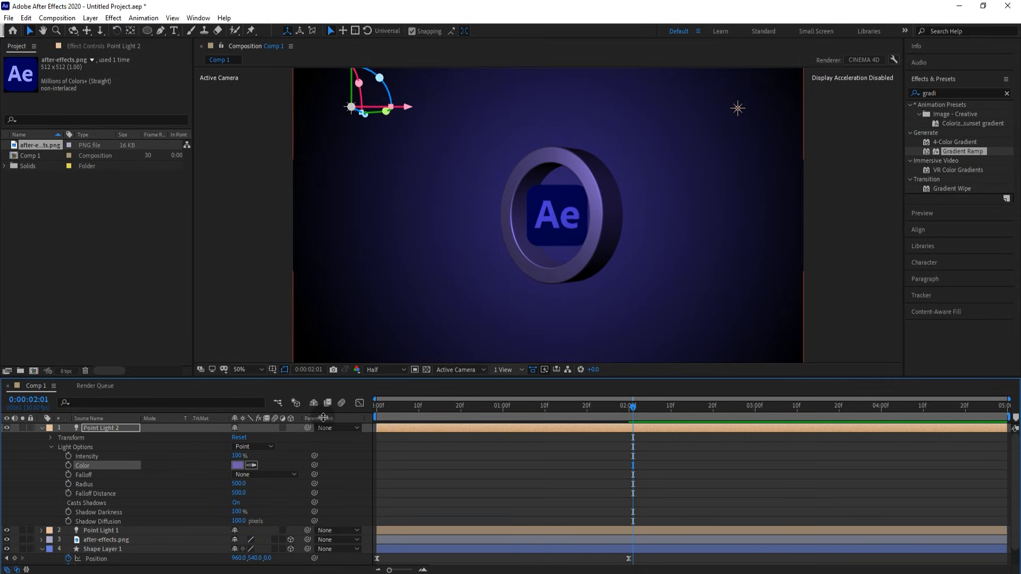
# - Set Point Light 1's colour to the dark purple 271B51, then collapse the layer
pyautogui.click(42, 428)
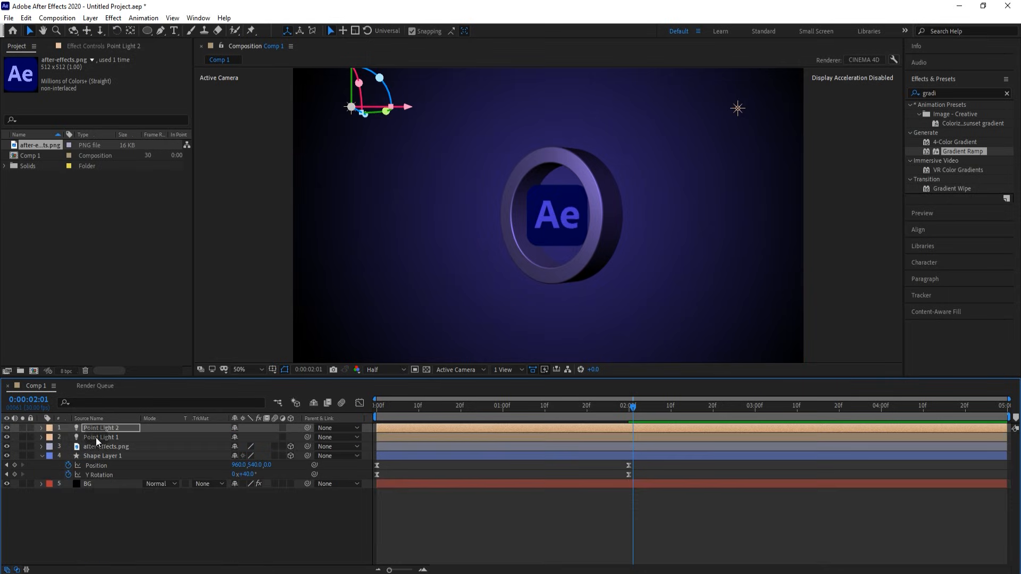
pyautogui.click(42, 437)
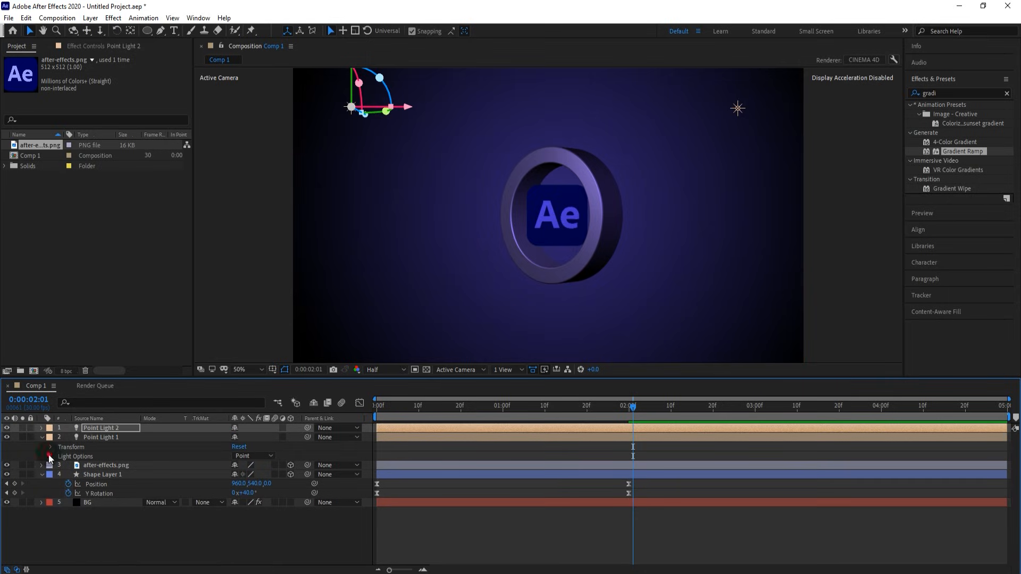
pyautogui.click(50, 457)
pyautogui.click(235, 475)
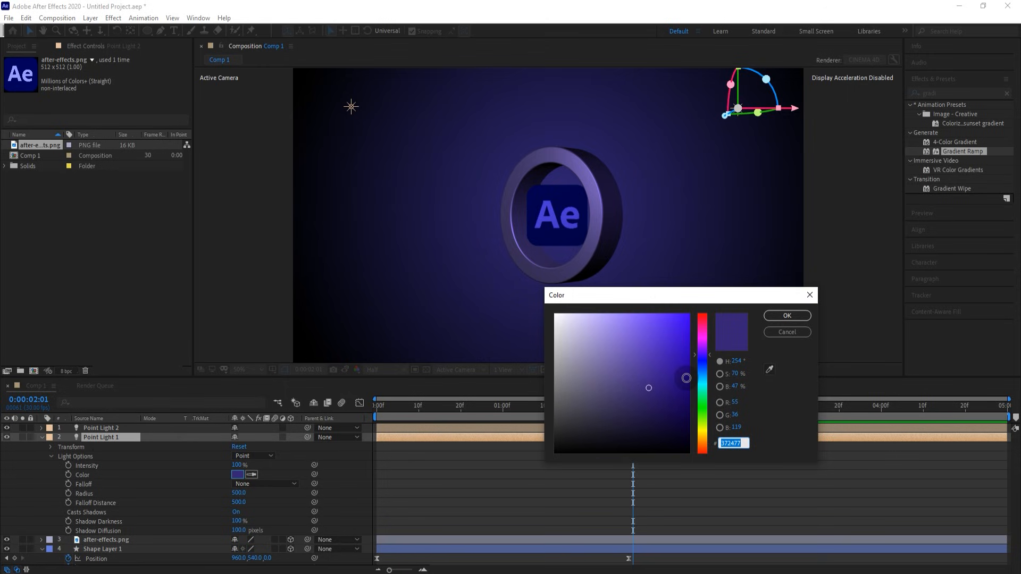
pyautogui.click(645, 408)
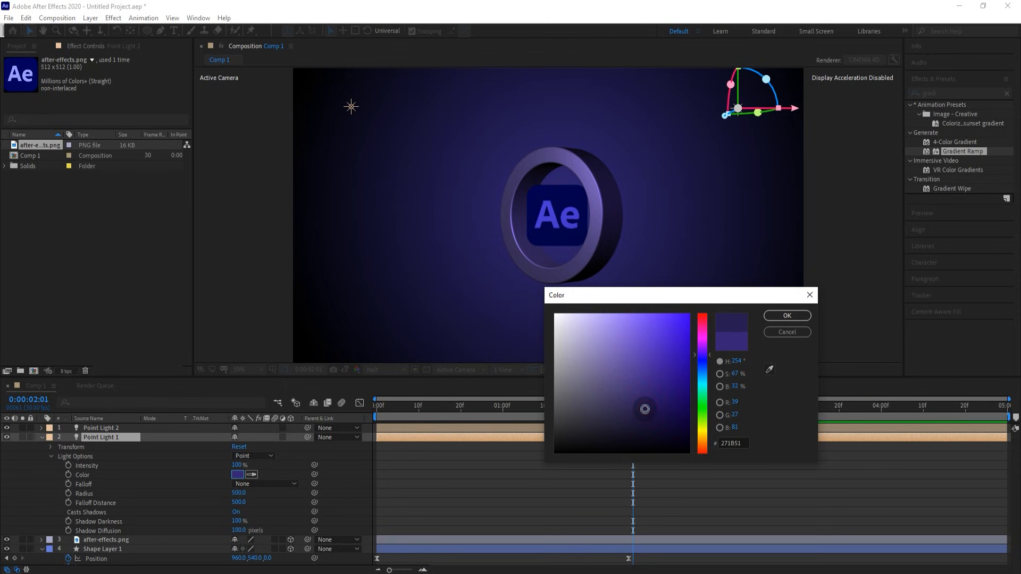
pyautogui.click(780, 317)
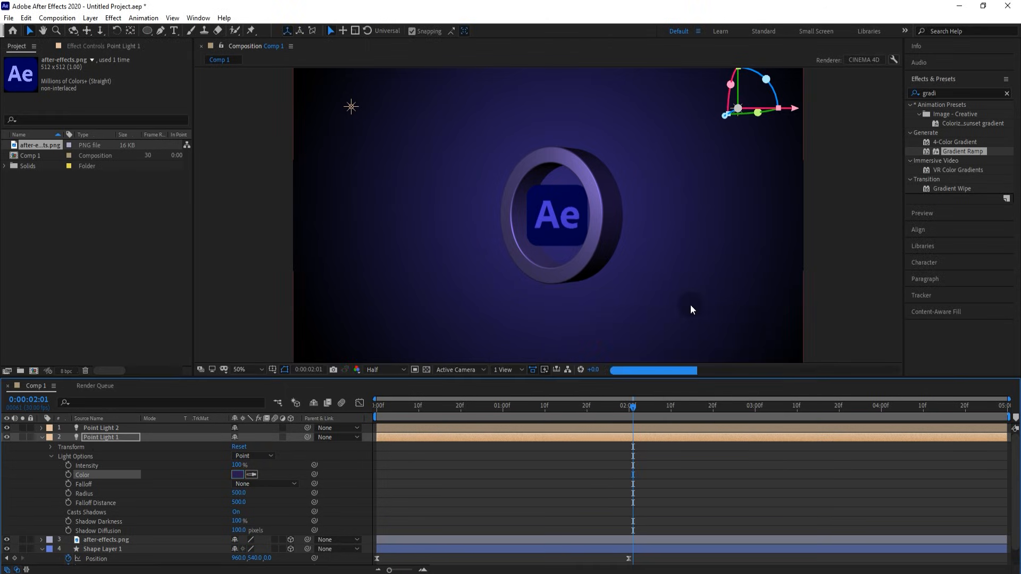
pyautogui.click(42, 437)
pyautogui.click(133, 497)
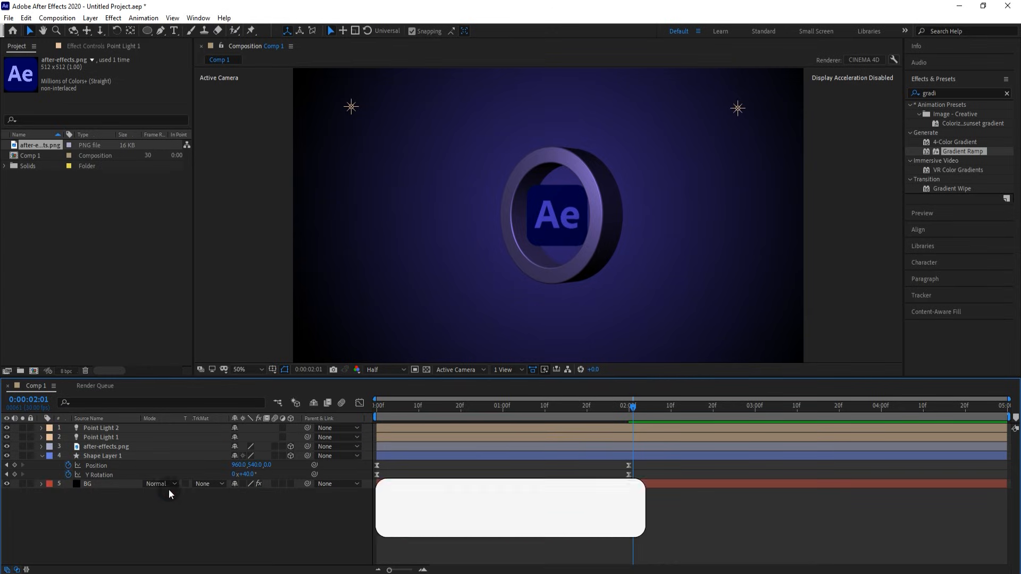
pyautogui.moveTo(636, 407); pyautogui.dragTo(554, 407)
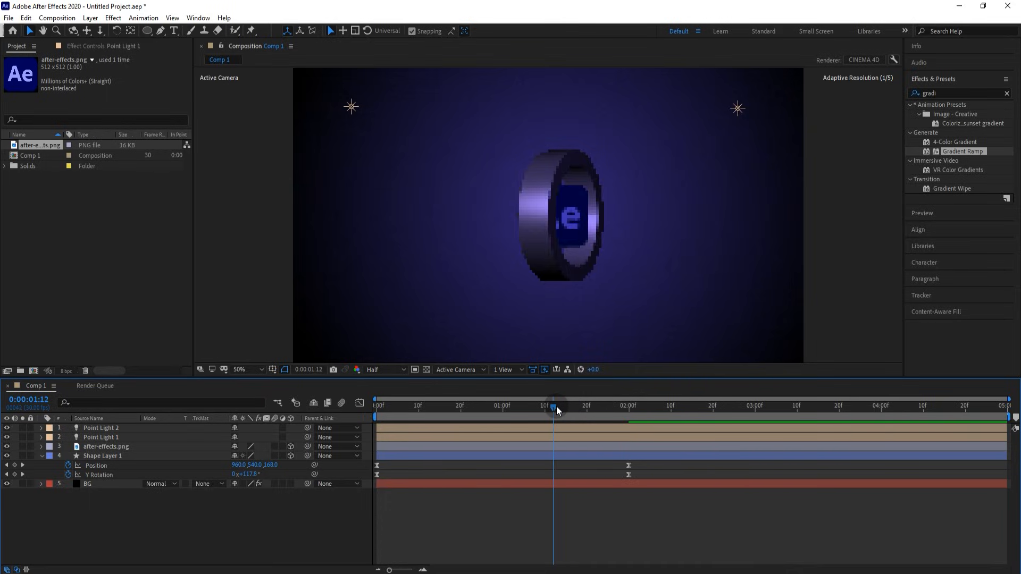
# - Split the after-effects.png layer at 0:00:01:12 and delete the earlier piece
pyautogui.click(130, 447)
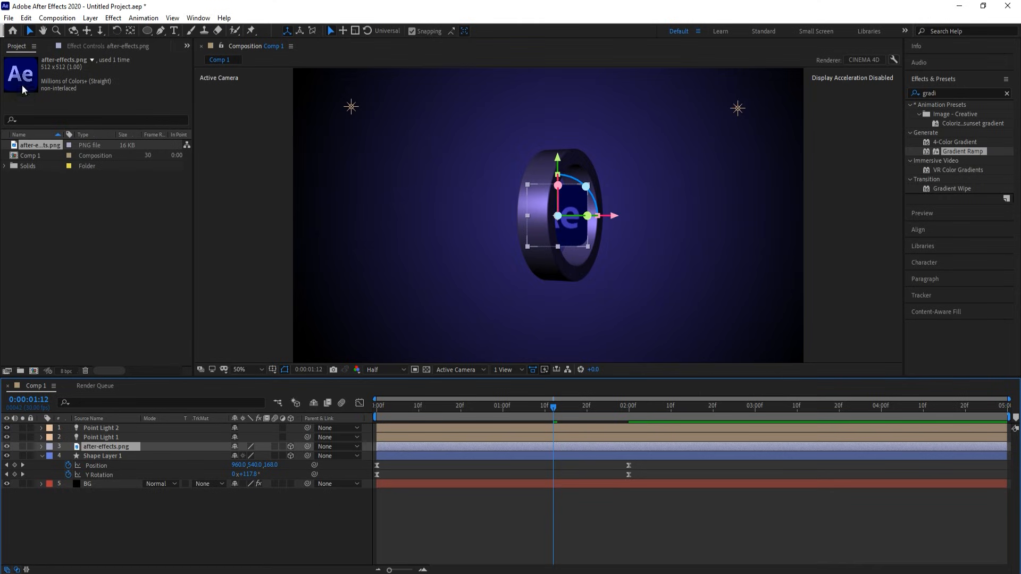
pyautogui.click(24, 19)
pyautogui.click(47, 150)
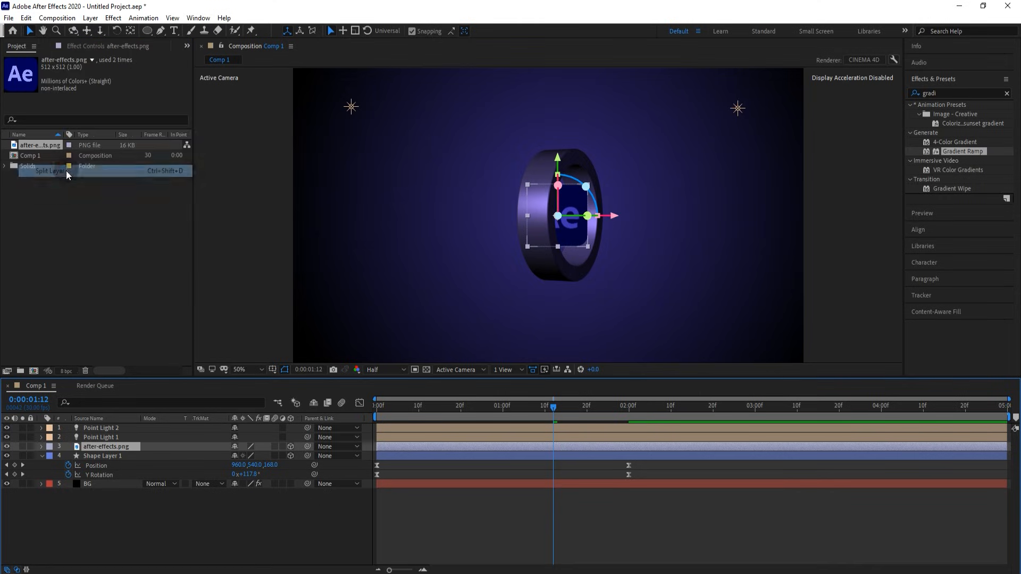
pyautogui.click(424, 455)
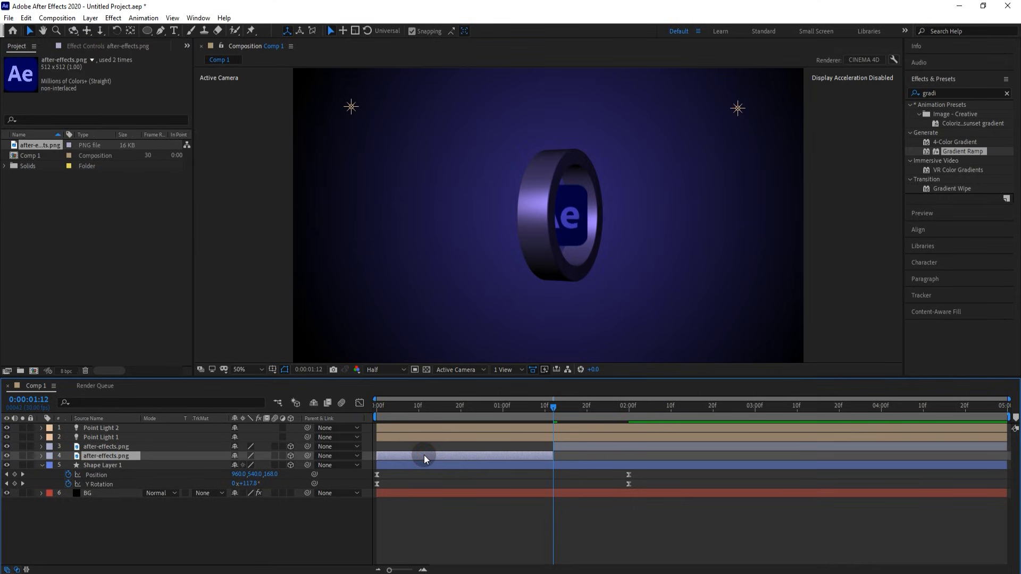
pyautogui.press('Delete')
pyautogui.click(581, 446)
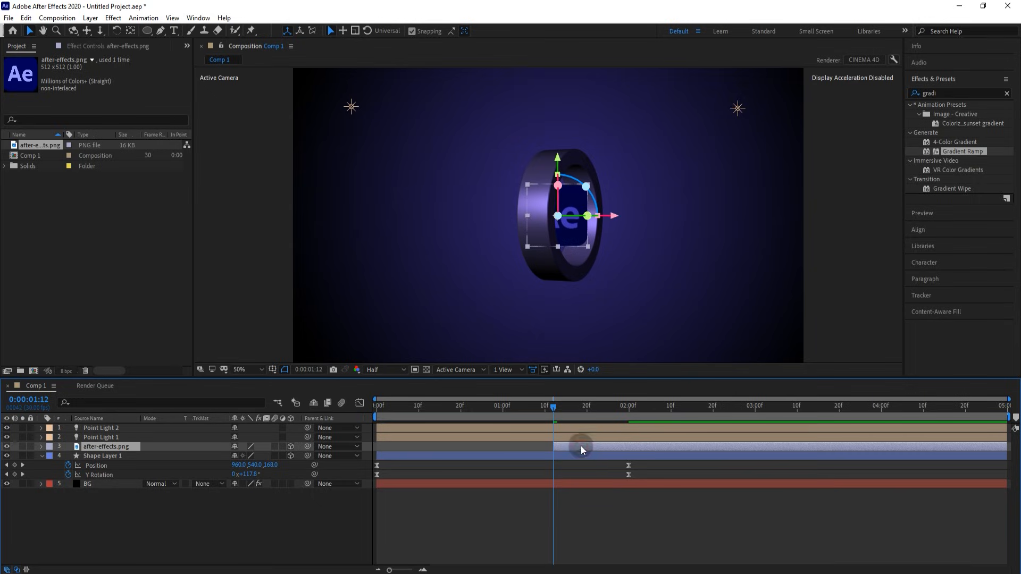
pyautogui.moveTo(147, 30); pyautogui.dragTo(176, 40)
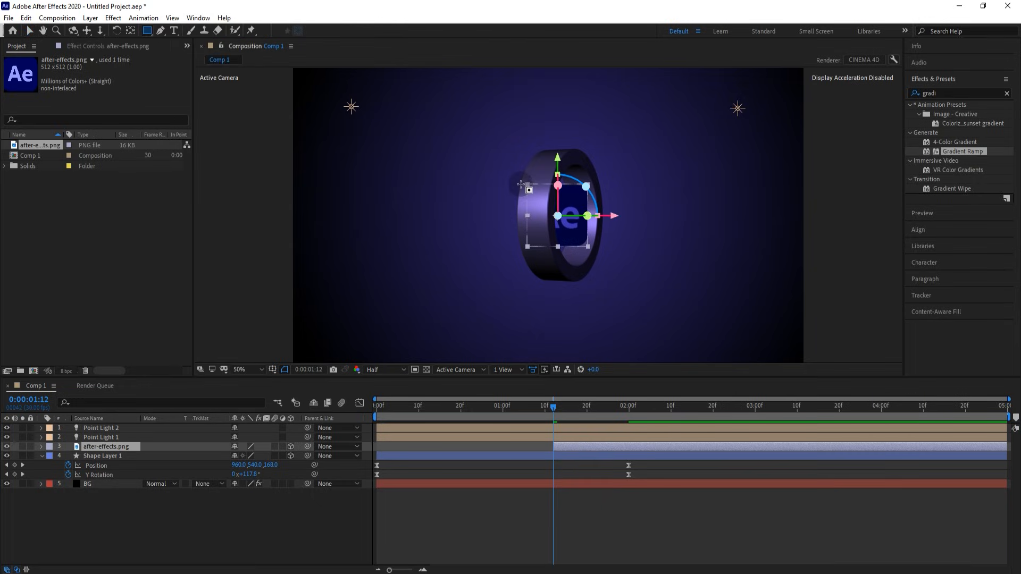
# - Draw a rectangular Mask 1 over the logo and start keyframing its Mask Path
pyautogui.moveTo(521, 184); pyautogui.dragTo(603, 251)
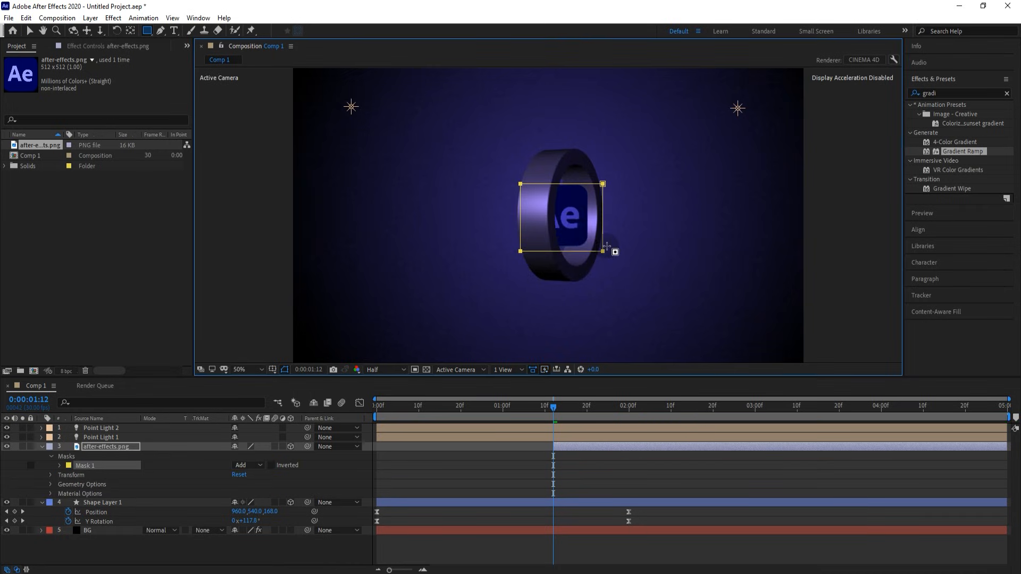
pyautogui.click(30, 30)
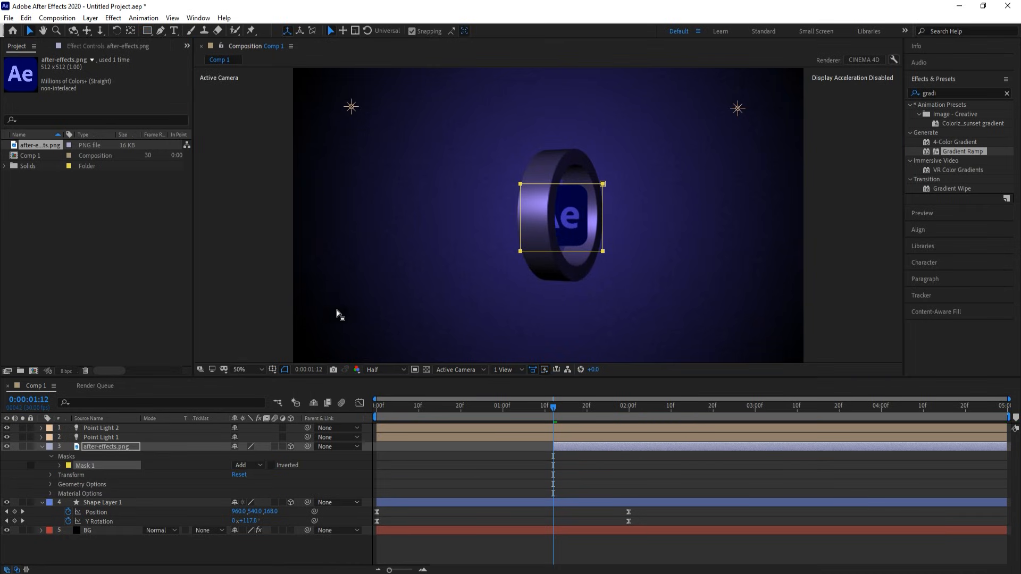
pyautogui.click(59, 465)
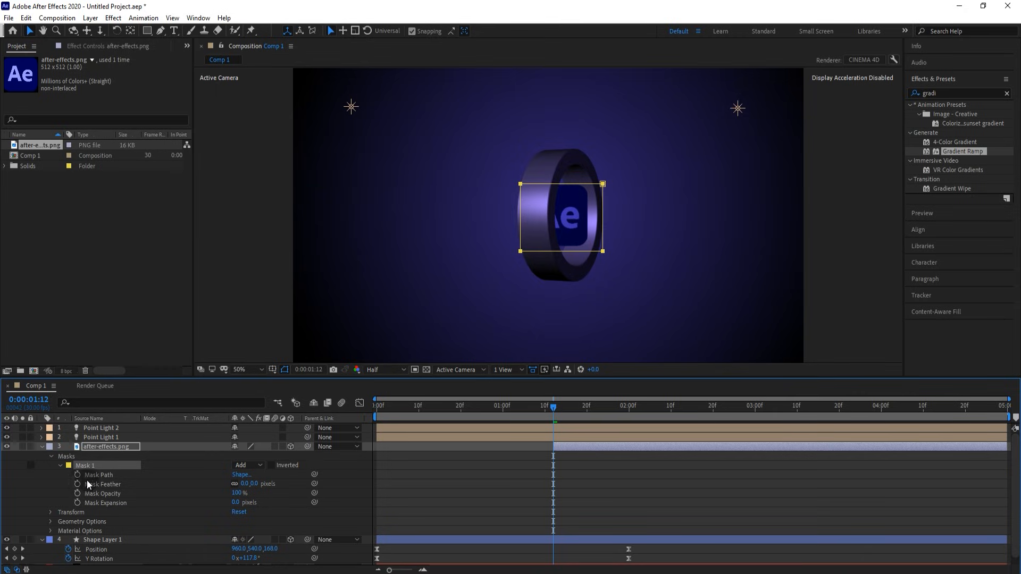
pyautogui.click(77, 476)
# - Widen the mask's right edge at 0:00:01:15 and 0:00:01:19 to reveal the logo
pyautogui.moveTo(630, 177); pyautogui.dragTo(546, 256)
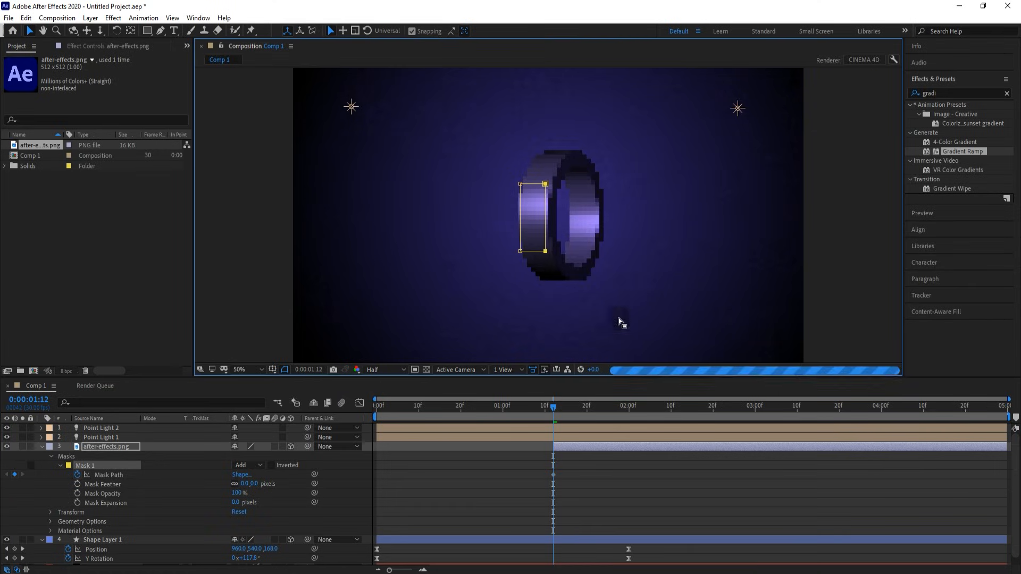
pyautogui.moveTo(553, 408); pyautogui.dragTo(566, 407)
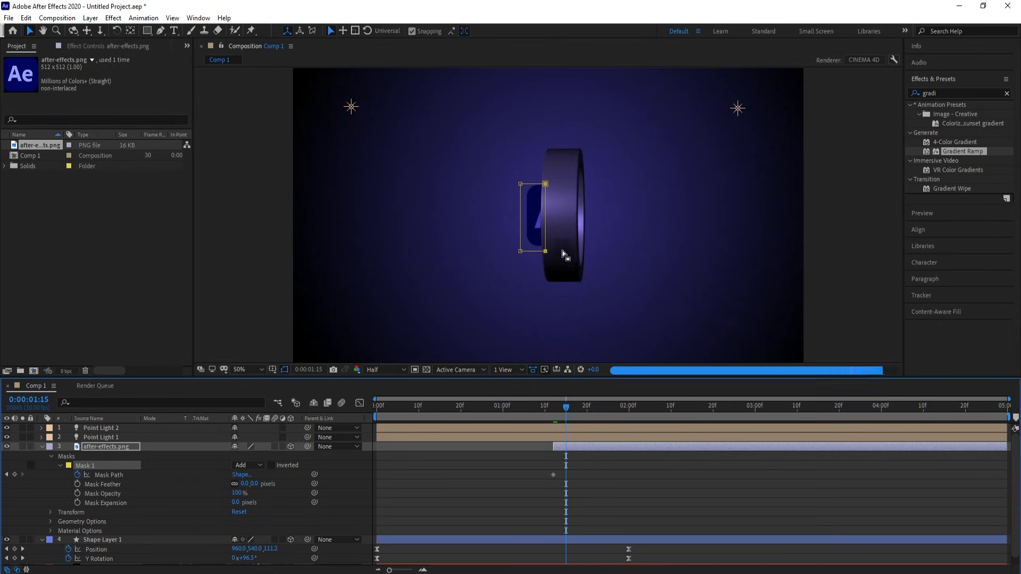
pyautogui.moveTo(545, 251); pyautogui.dragTo(572, 252)
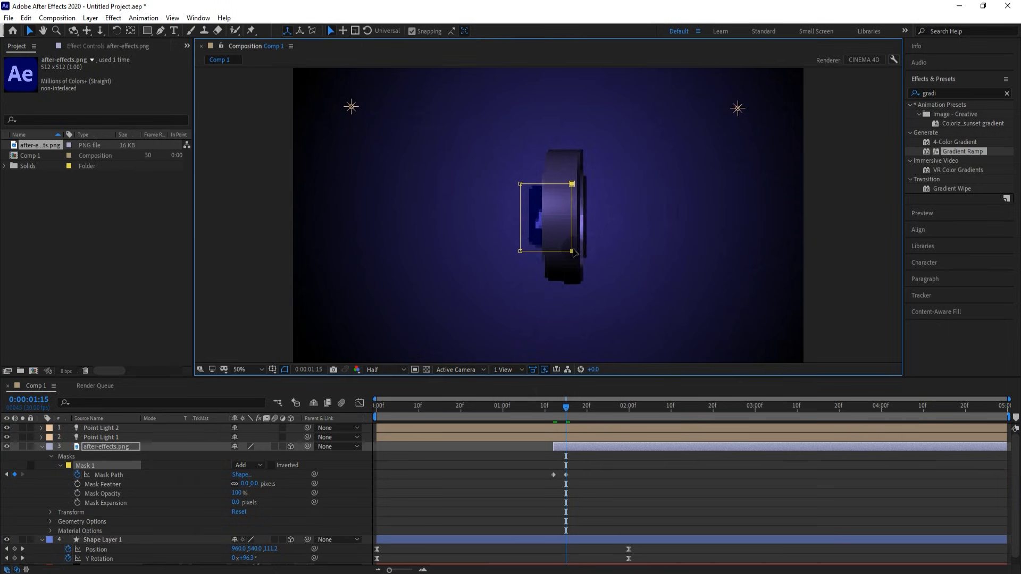
pyautogui.moveTo(567, 408); pyautogui.dragTo(587, 407)
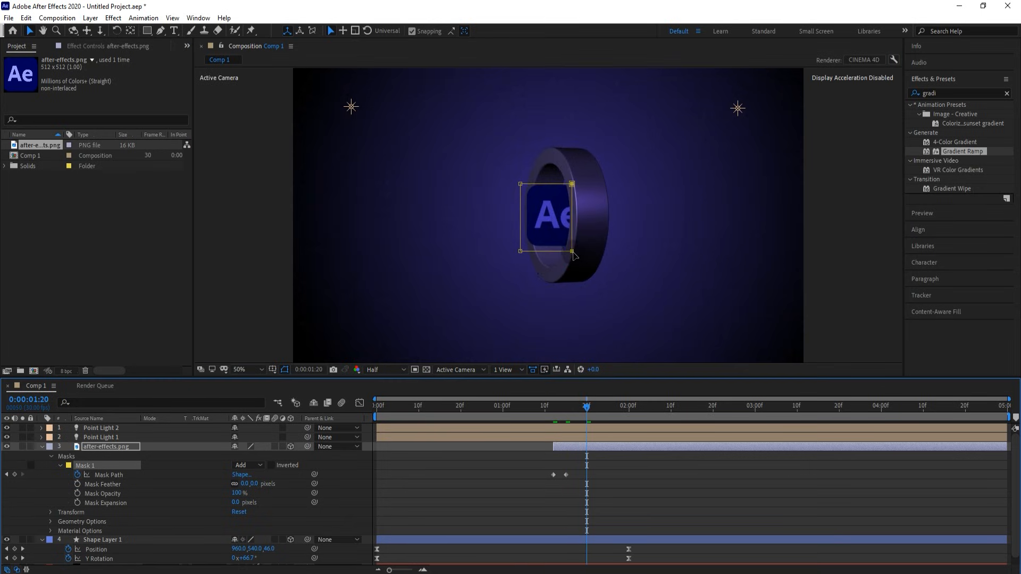
pyautogui.moveTo(571, 251); pyautogui.dragTo(599, 259)
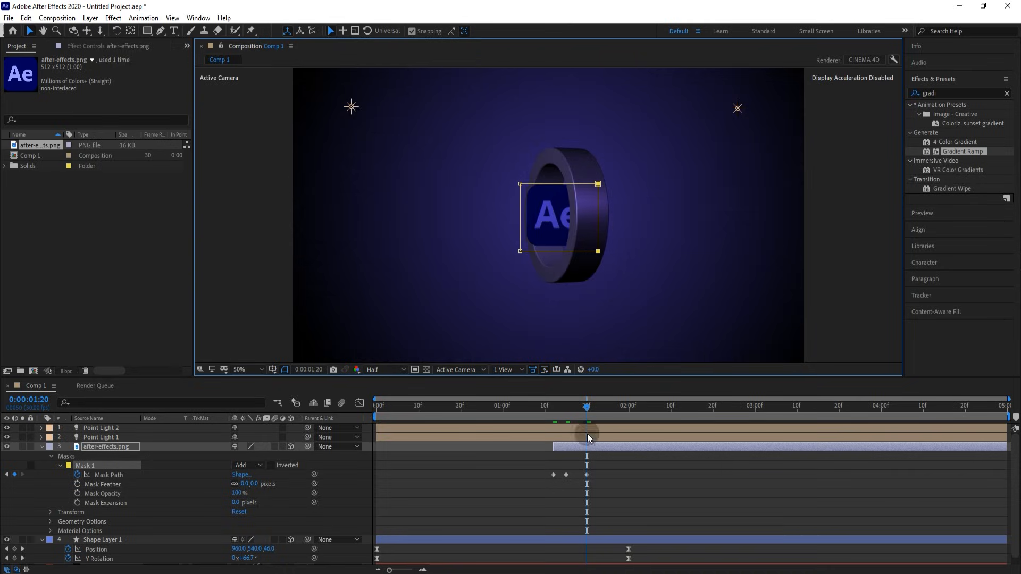
pyautogui.moveTo(589, 407); pyautogui.dragTo(436, 429)
# - Preview the animation from frame 0 with the Preview panel, stopping around 0:00:02:10
pyautogui.press('Home')
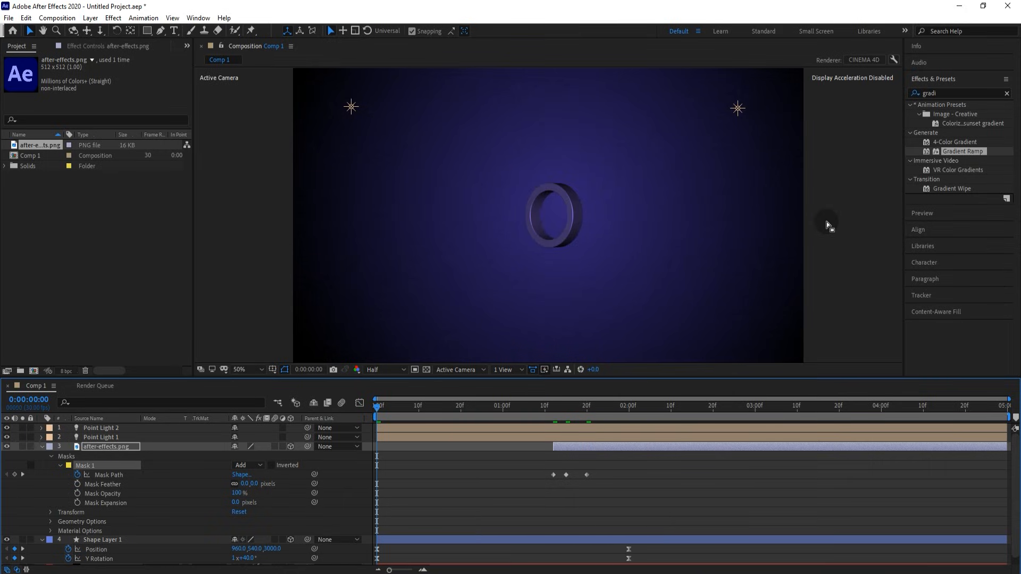
pyautogui.click(943, 213)
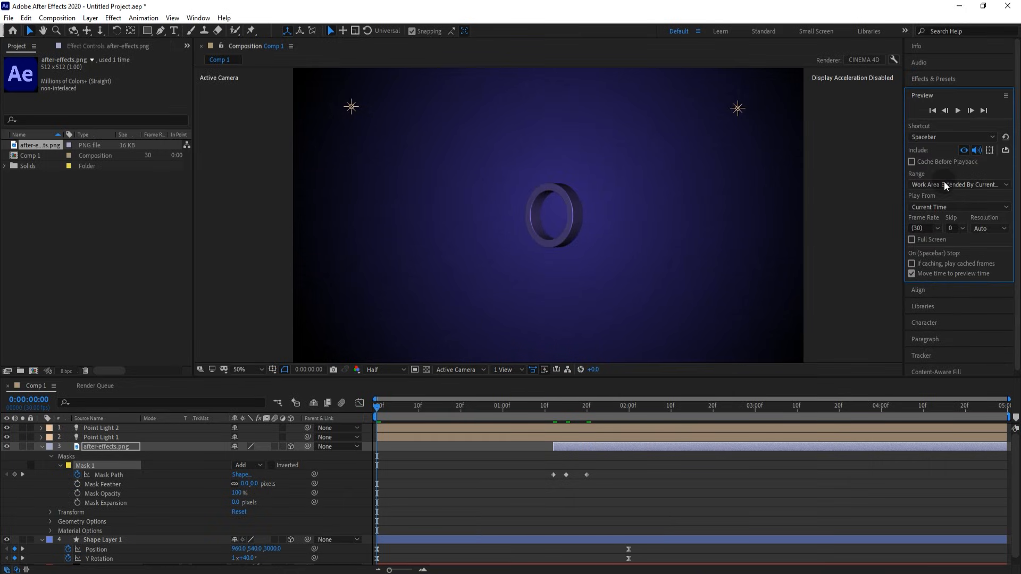
pyautogui.click(957, 110)
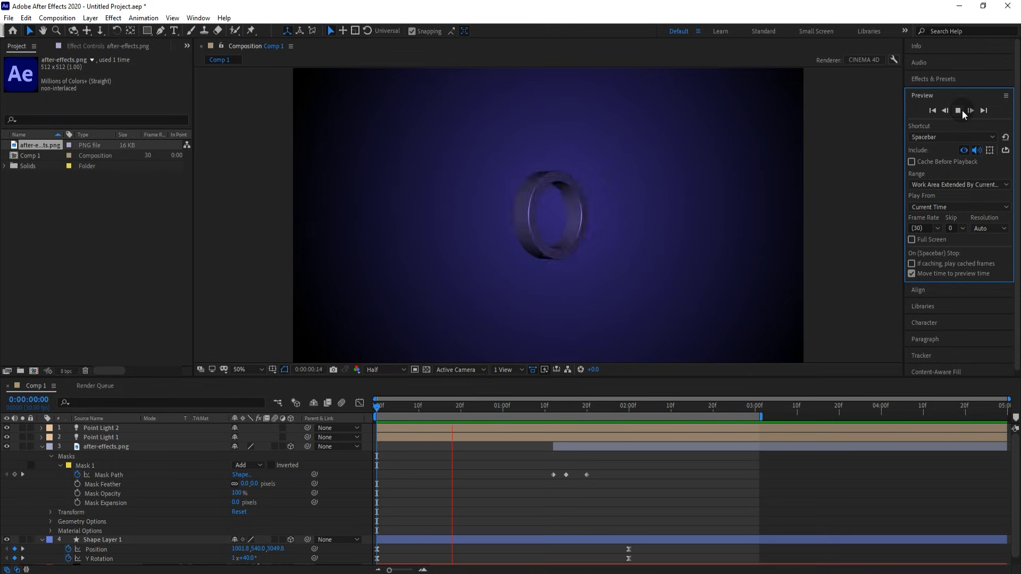
pyautogui.click(962, 110)
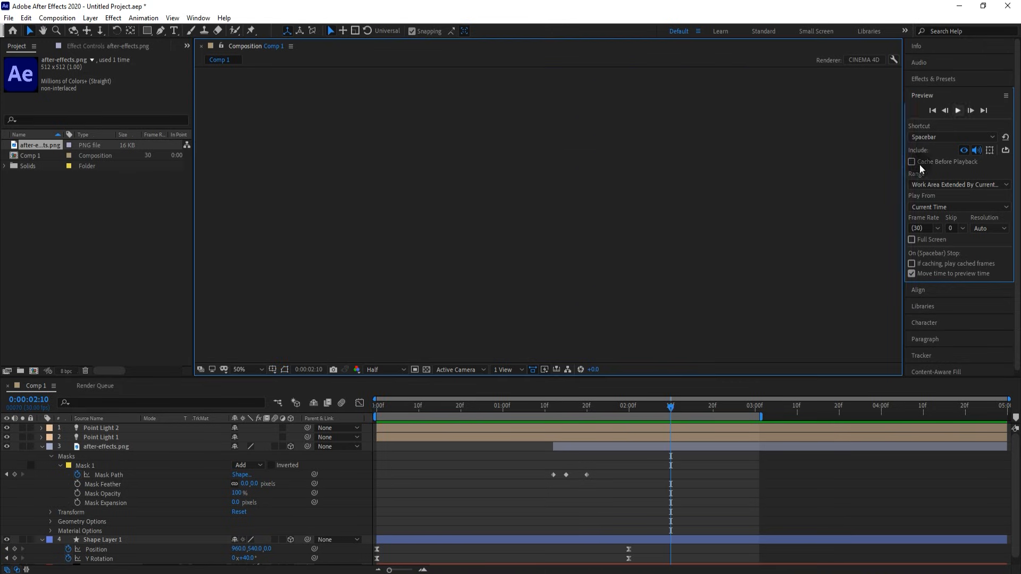
# - Create a new Point Light 3 coloured light purple 8E78D5
pyautogui.rightClick(243, 197)
pyautogui.moveTo(338, 206)
pyautogui.click(400, 242)
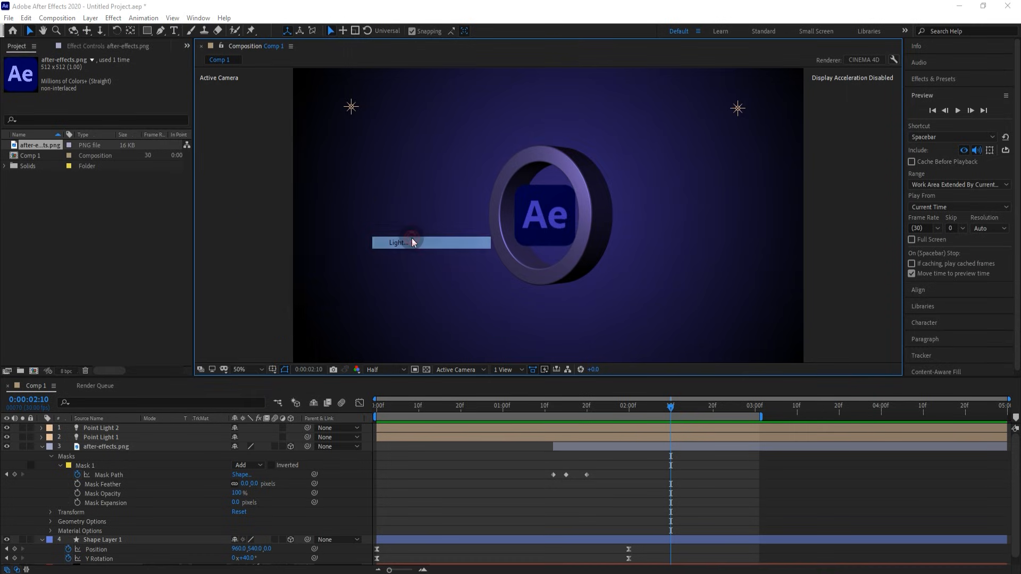
pyautogui.click(228, 165)
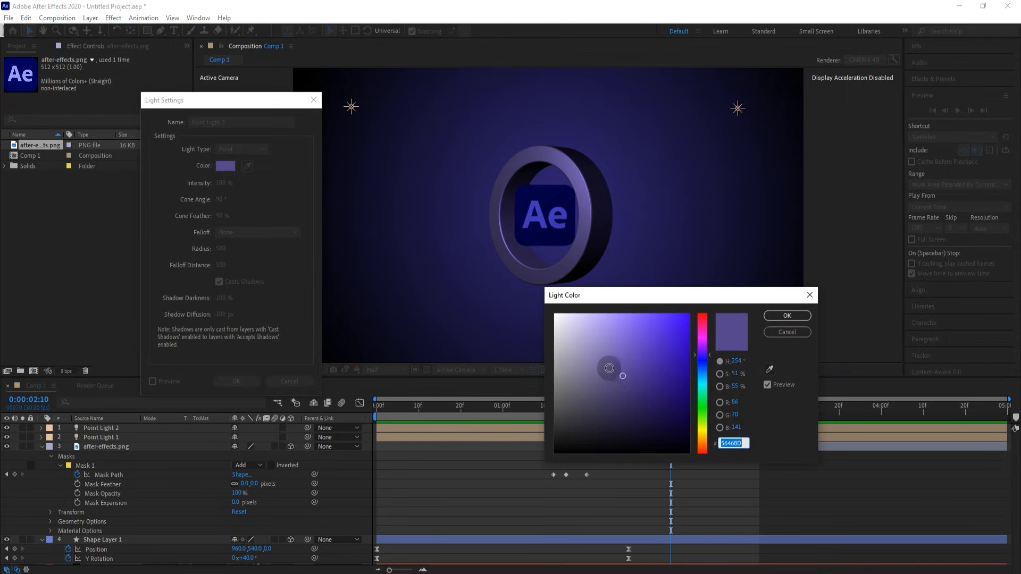
pyautogui.moveTo(623, 375); pyautogui.dragTo(613, 336)
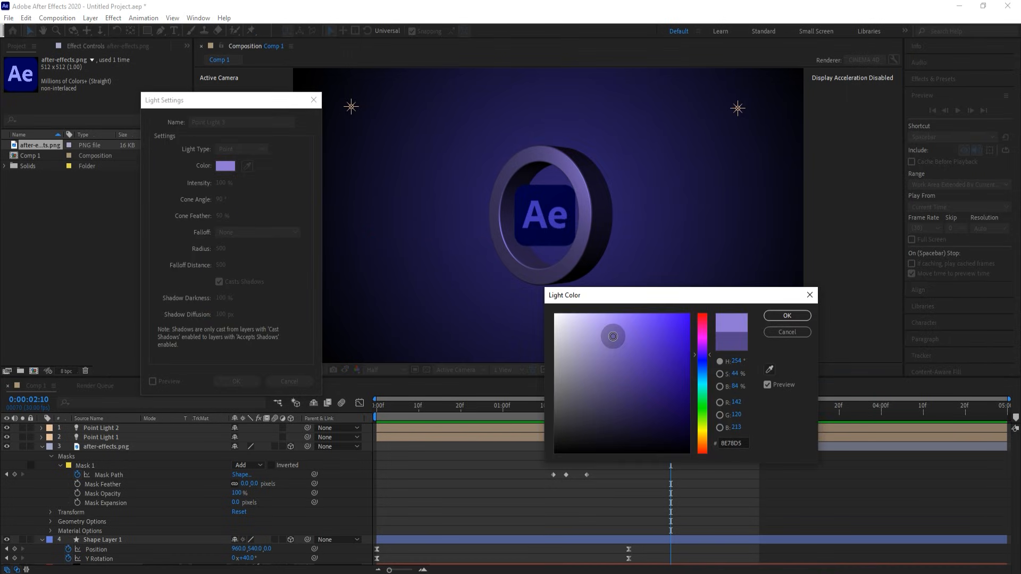
pyautogui.click(786, 316)
pyautogui.click(246, 381)
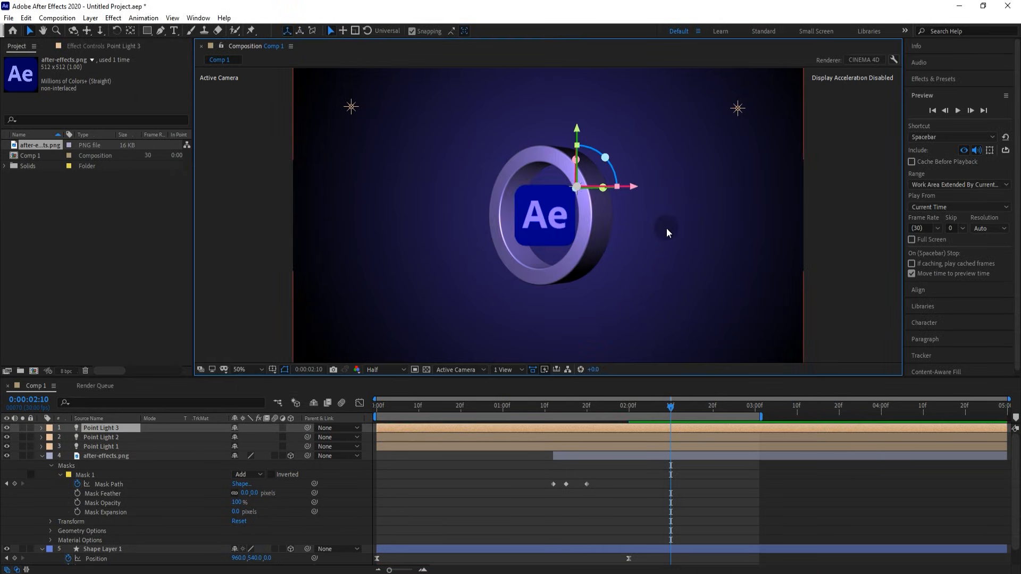
# - Keyframe Point Light 3's Position from 720,568,-666.7 at 0s to 1322,568,-666.7 at 2s
pyautogui.moveTo(636, 186); pyautogui.dragTo(565, 191)
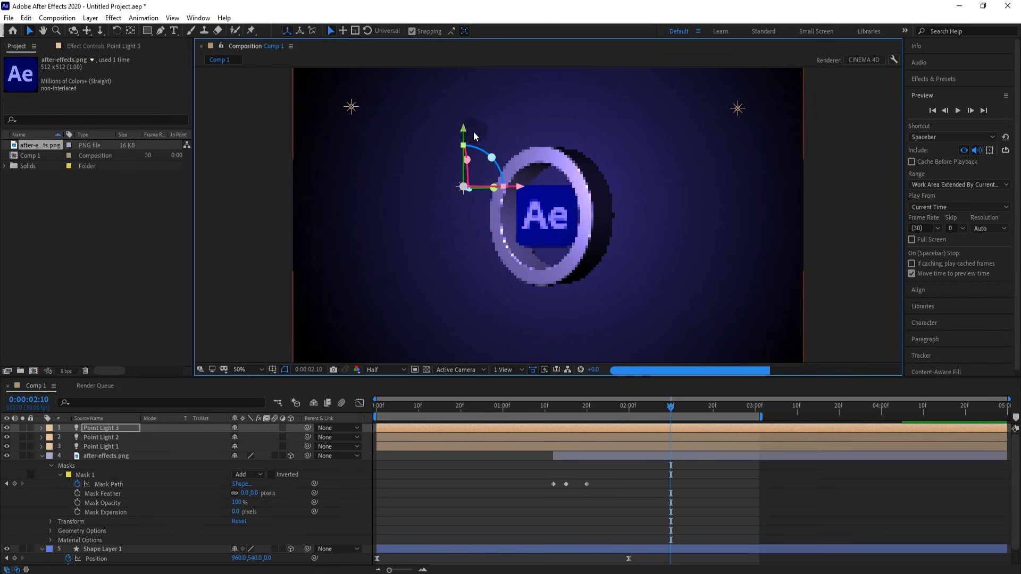
pyautogui.moveTo(465, 130); pyautogui.dragTo(465, 170)
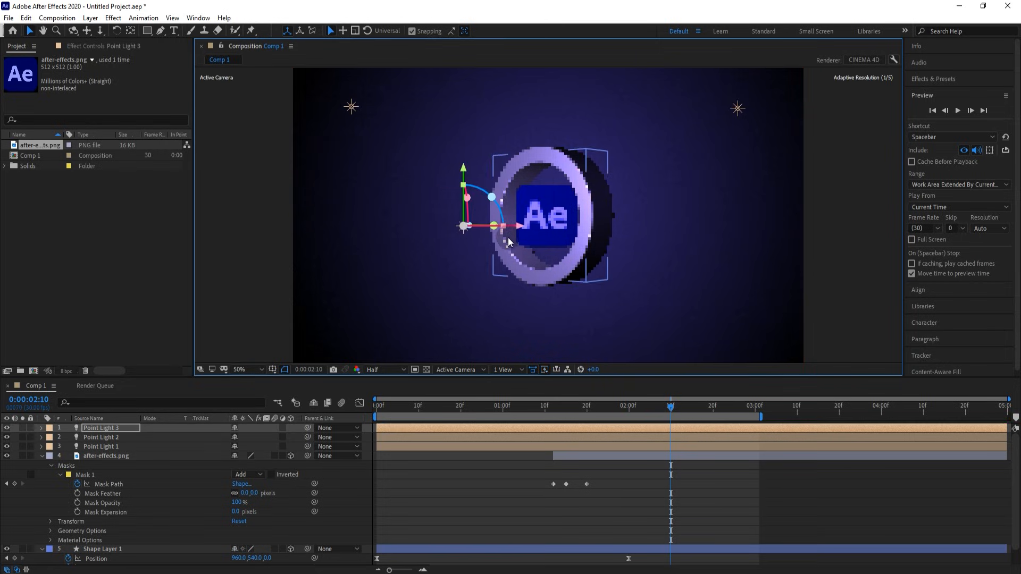
pyautogui.click(119, 427)
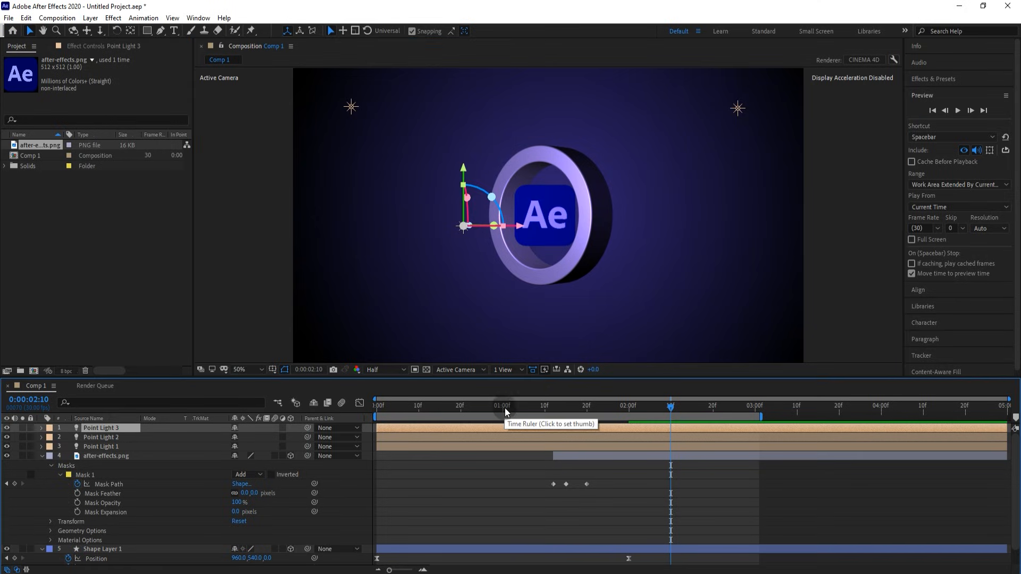
pyautogui.moveTo(502, 407); pyautogui.dragTo(389, 406)
pyautogui.press('Home')
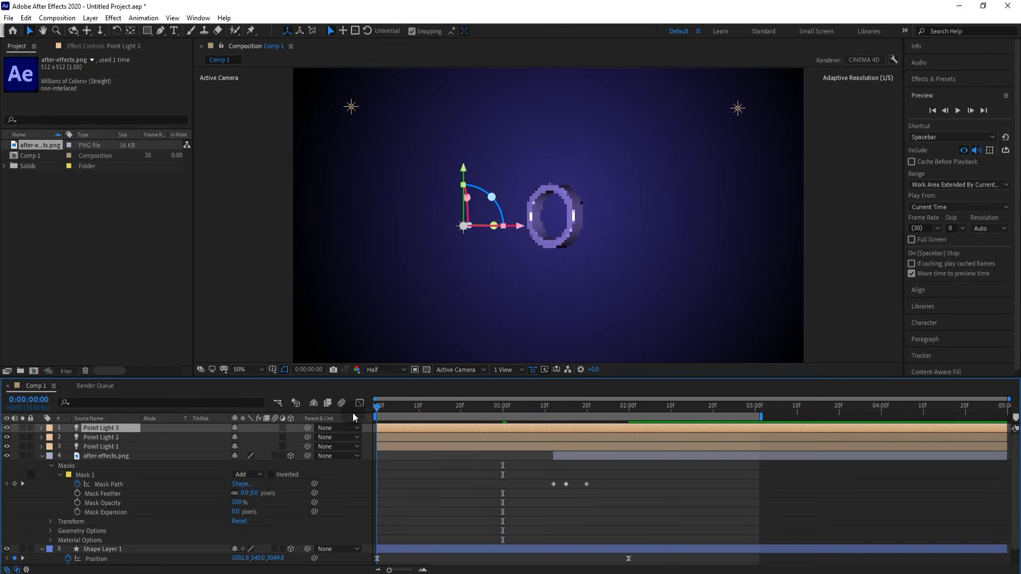
pyautogui.press('p')
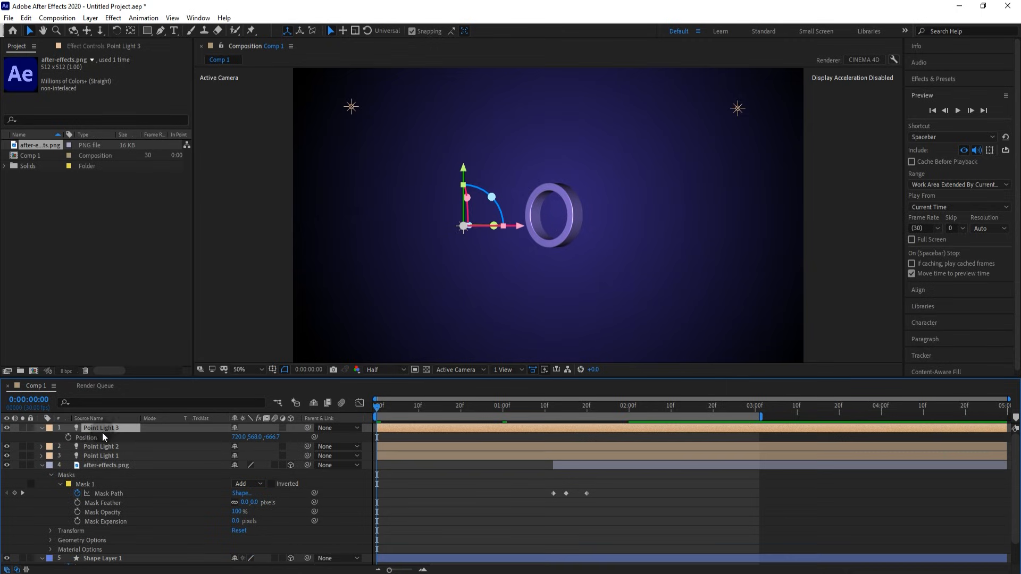
pyautogui.click(629, 409)
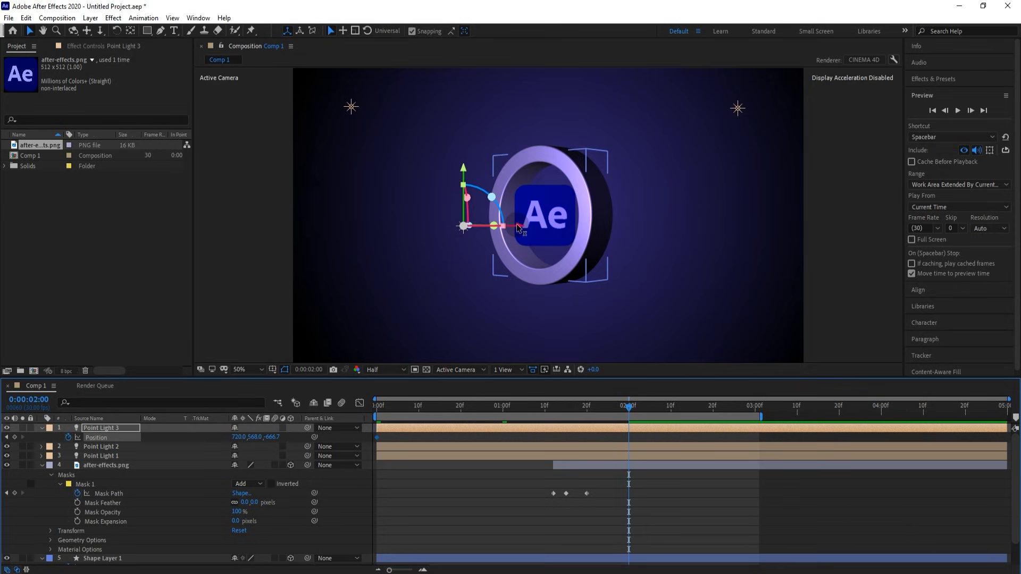
pyautogui.moveTo(516, 224); pyautogui.dragTo(677, 230)
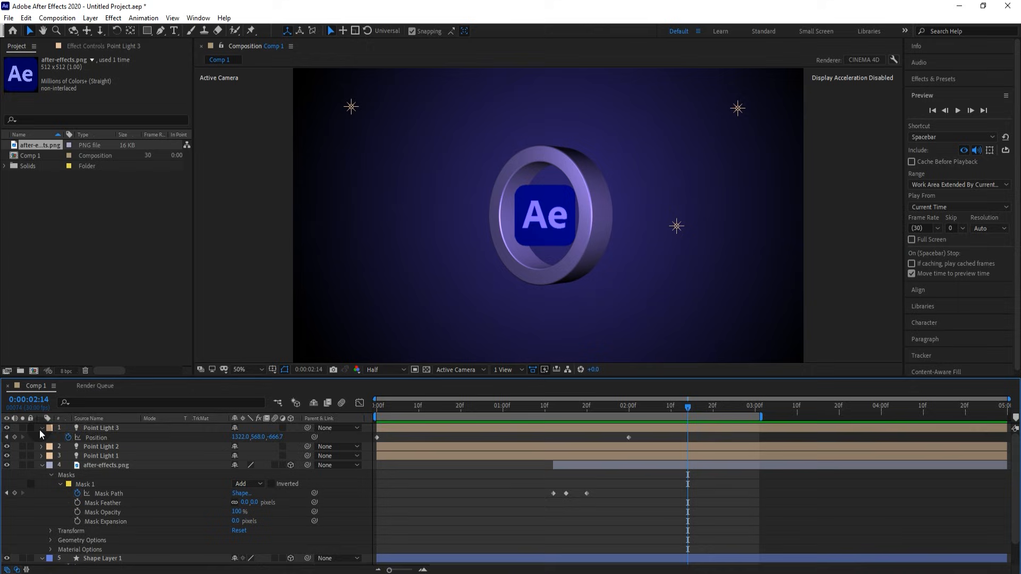
# - Change Point Light 3's Light Options colour to the deep blue-violet 380CC7
pyautogui.click(42, 428)
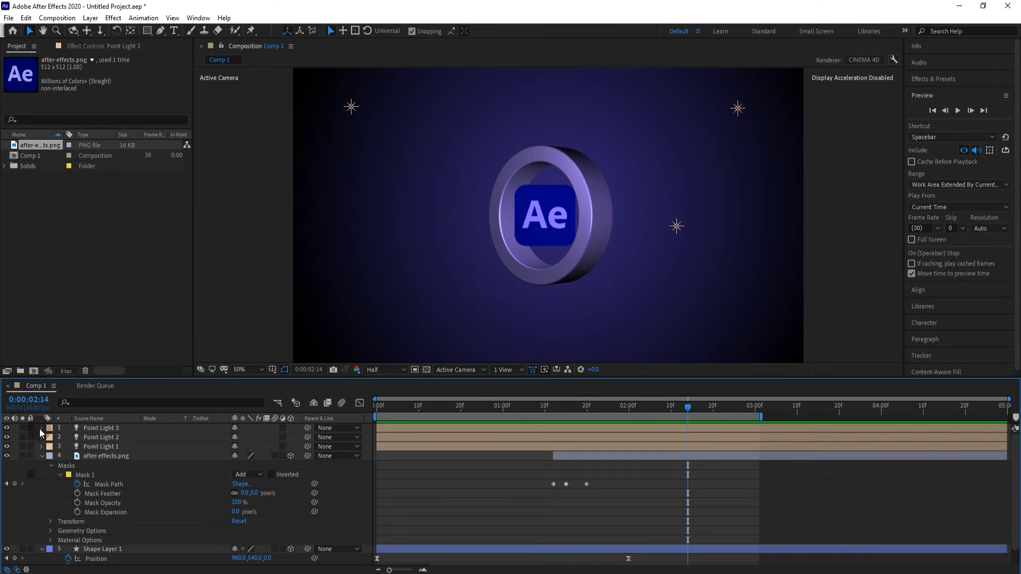
pyautogui.click(42, 428)
pyautogui.click(50, 457)
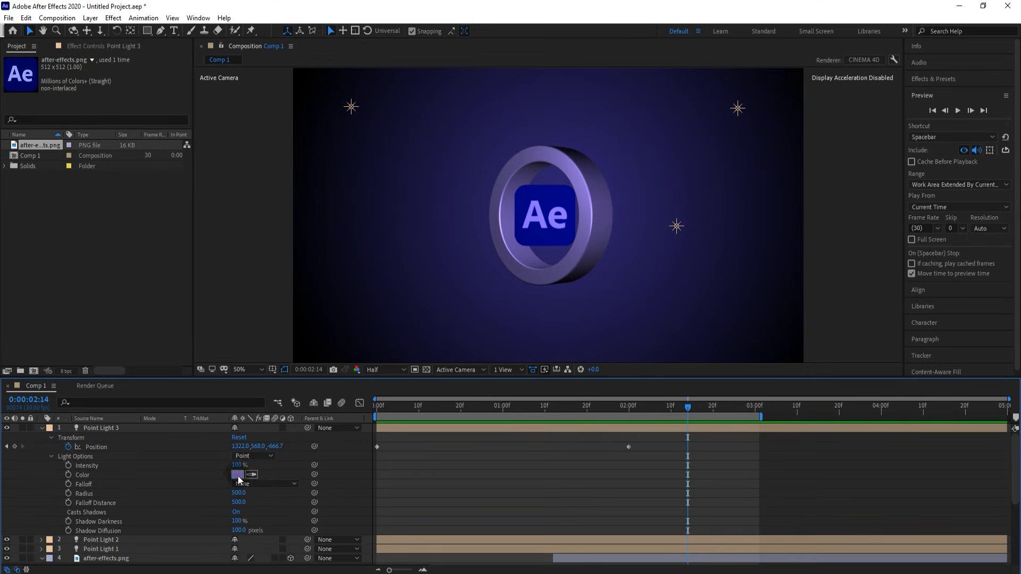
pyautogui.click(237, 474)
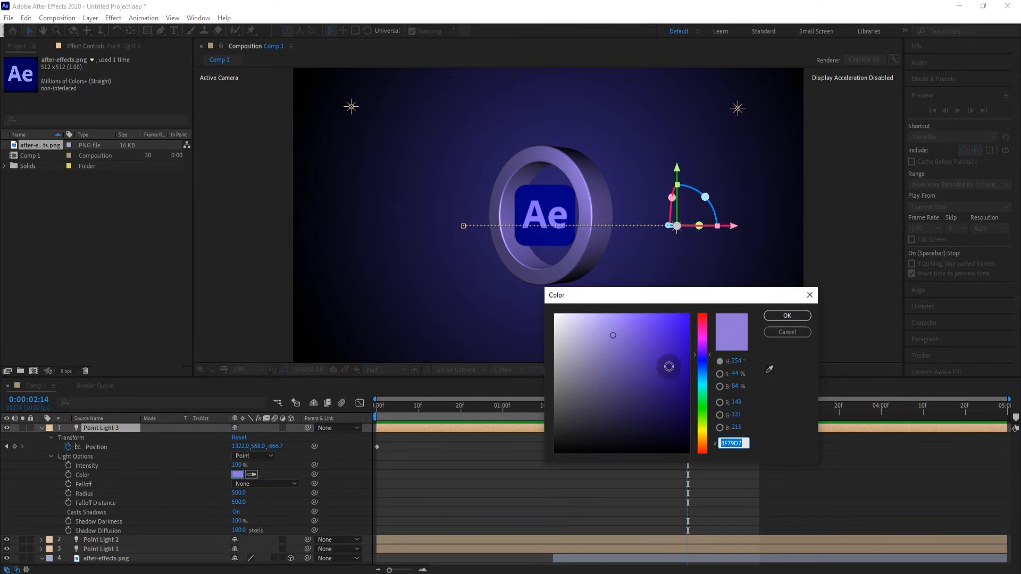
pyautogui.click(685, 346)
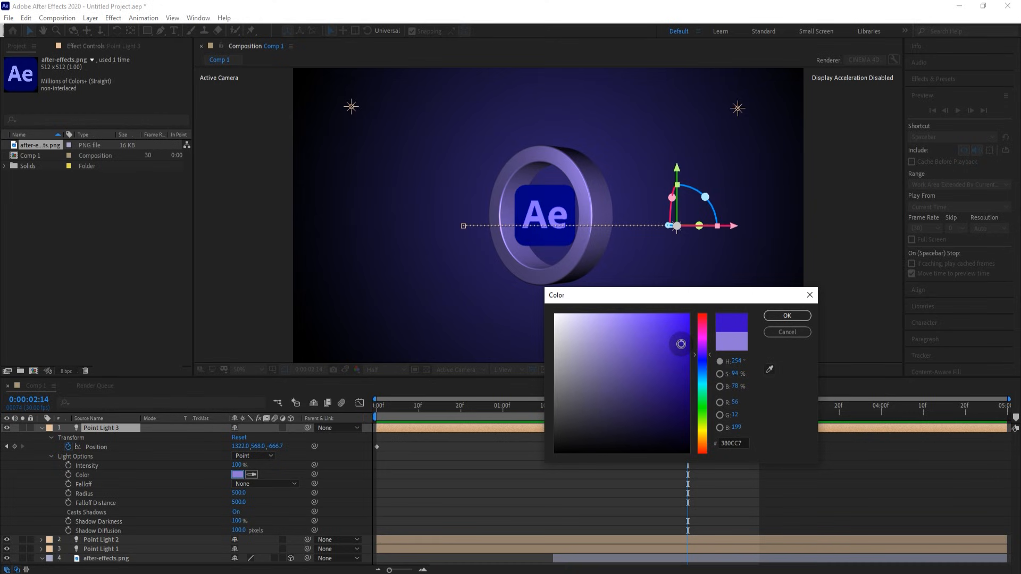
pyautogui.click(788, 316)
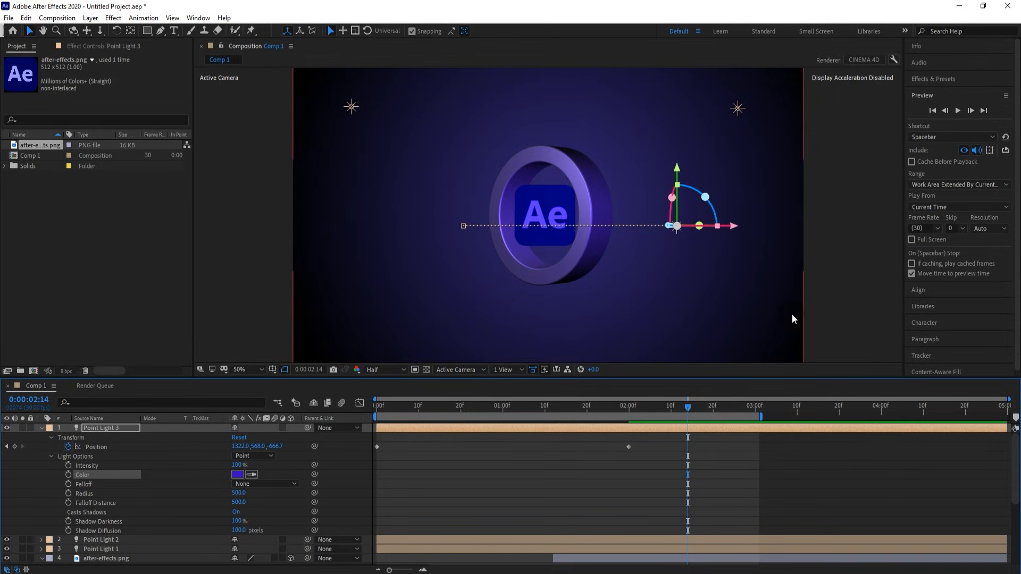
pyautogui.click(689, 427)
# - Preview the animation from 0:00:00:00 to watch Point Light 3 sweep across the ring
pyautogui.moveTo(689, 405); pyautogui.dragTo(314, 429)
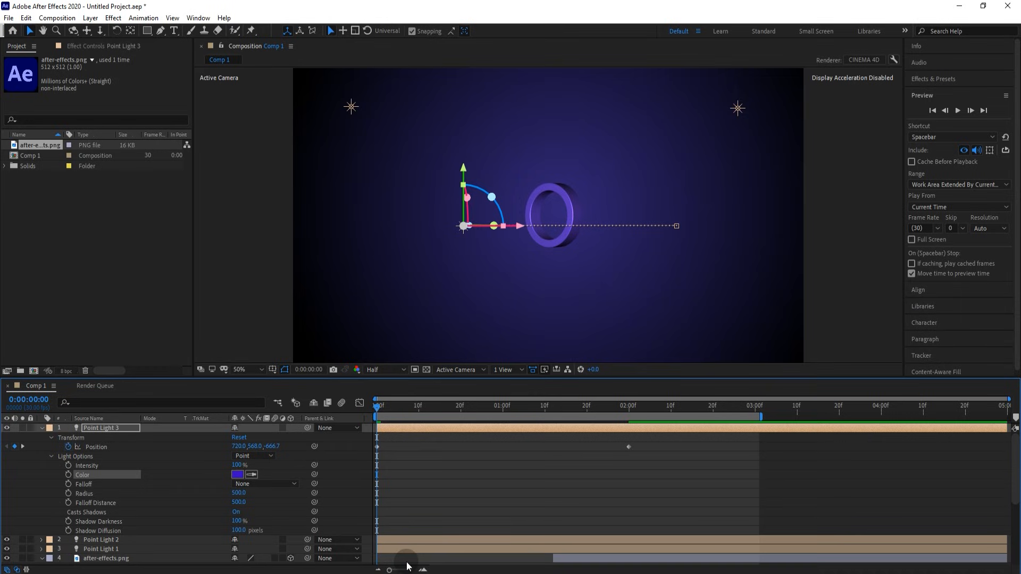
pyautogui.click(959, 110)
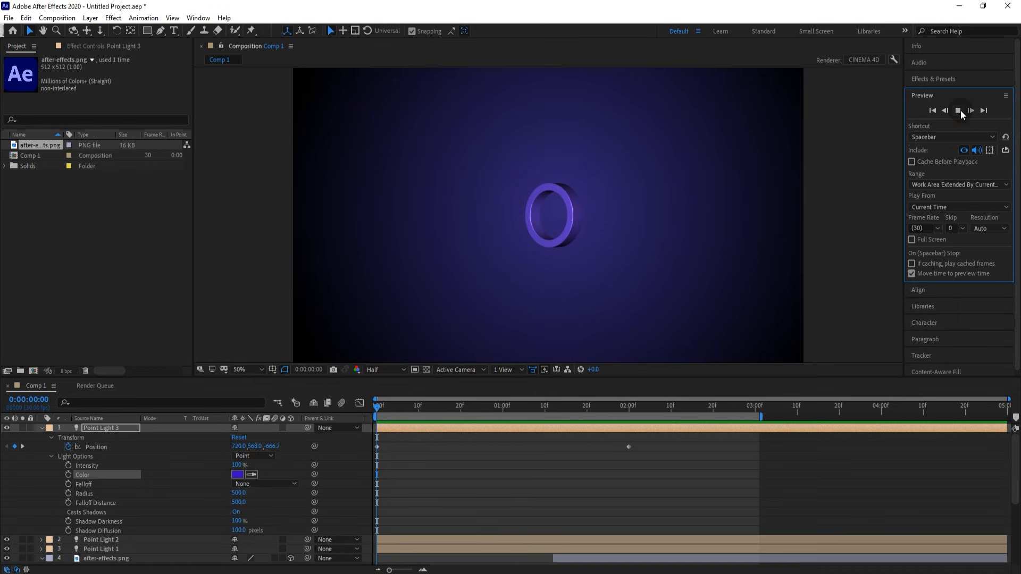